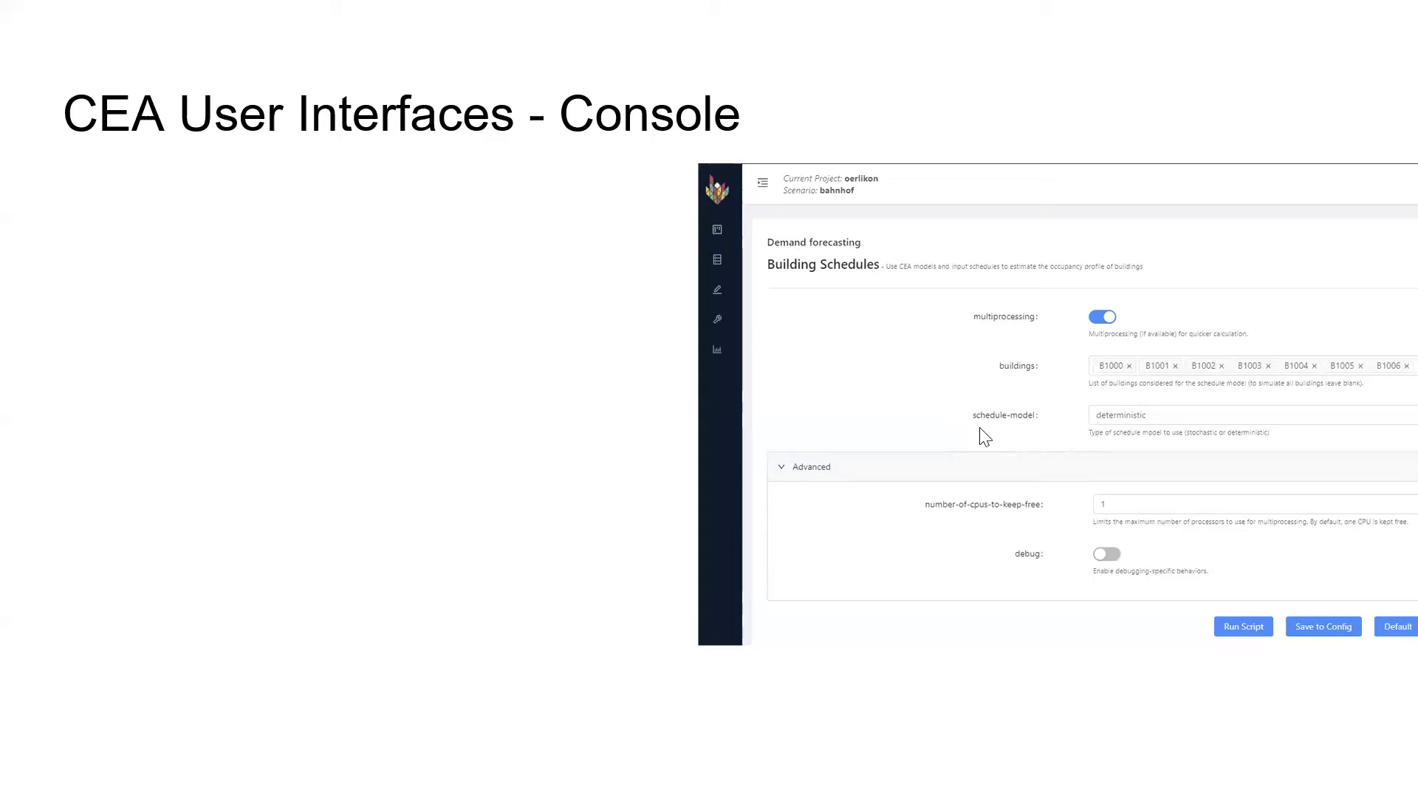
# Step: Reveal the cea --help schedule-maker terminal output beside the Building Schedules settings screenshot
pyautogui.click(1036, 463)
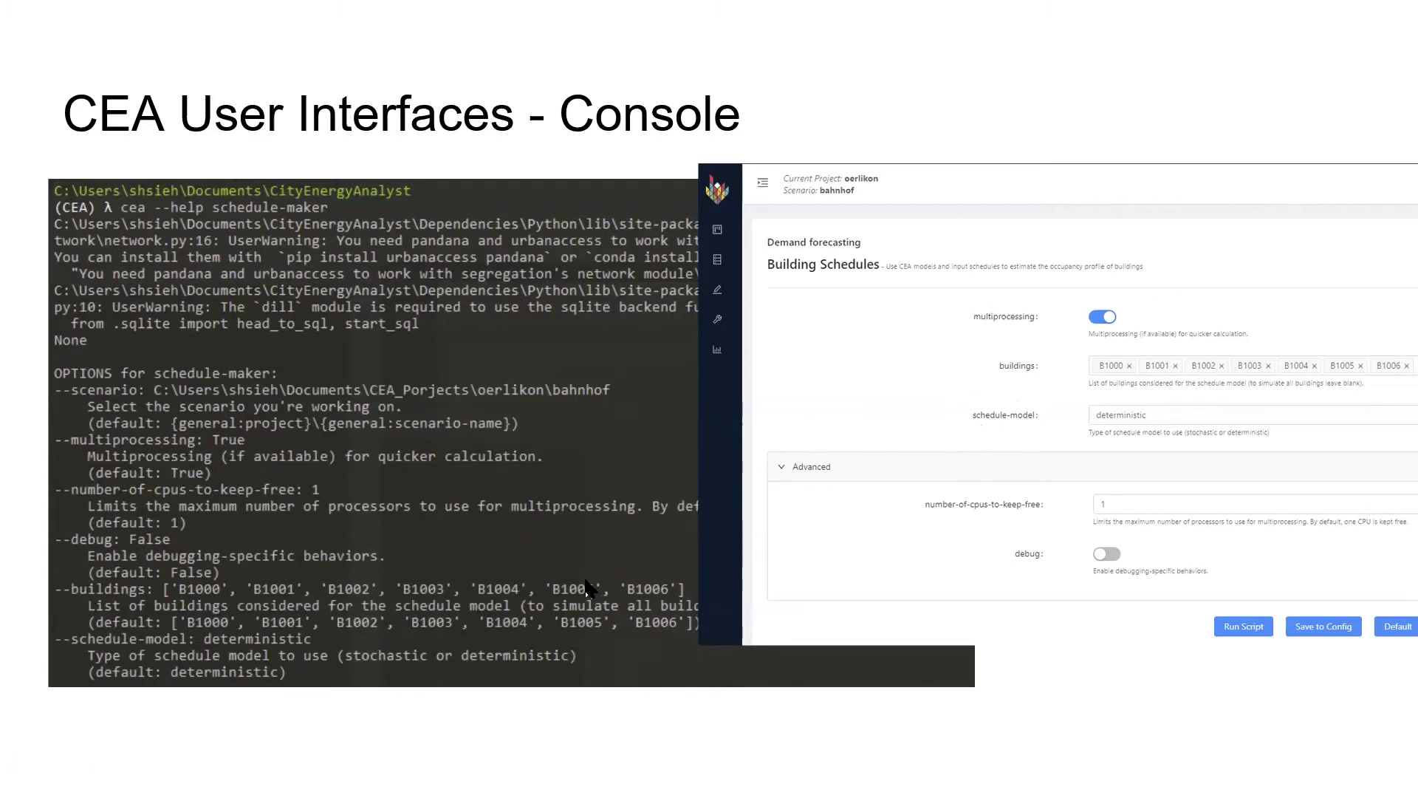
# Step: Show yellow highlights on the help command and schedule-model option, then the green cea syntax box
pyautogui.press('Right')
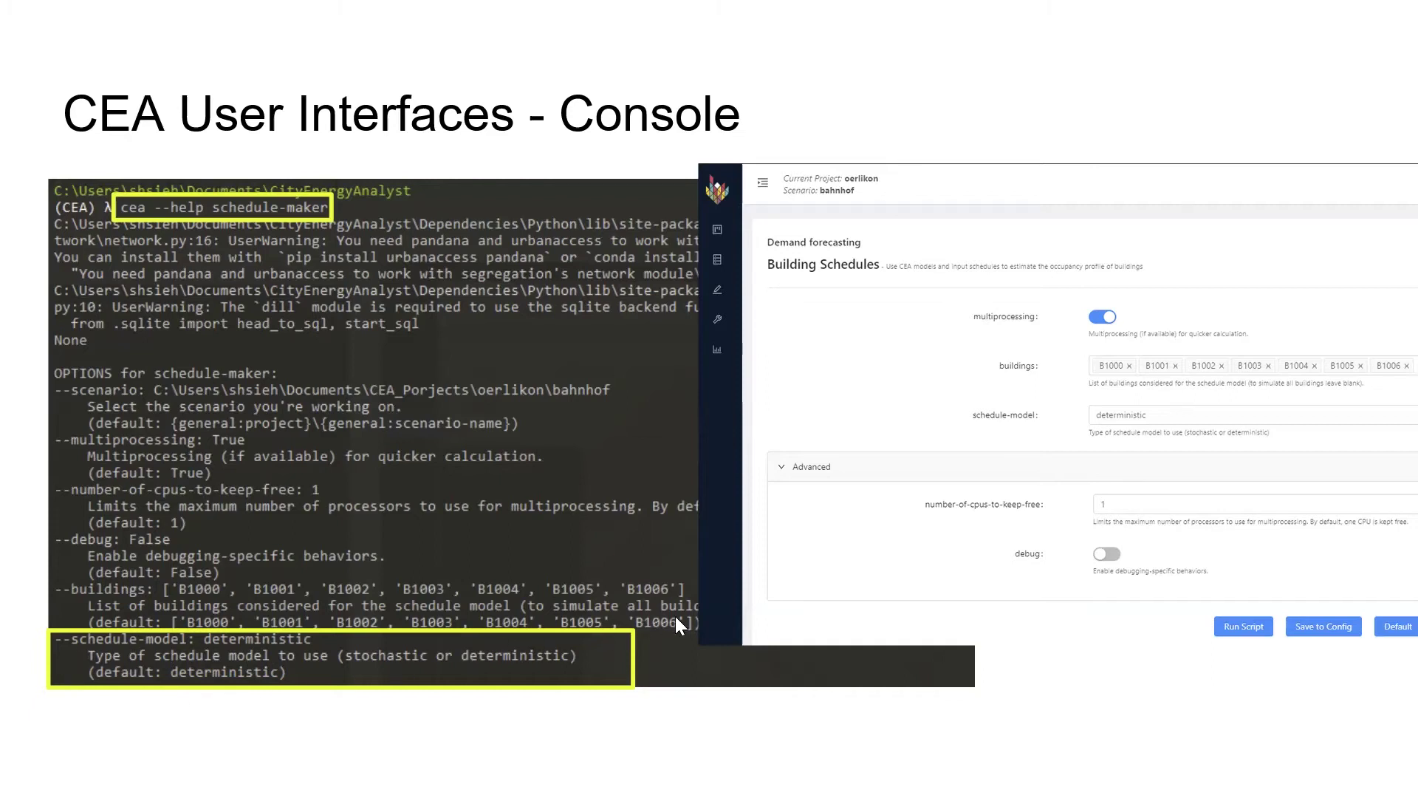
pyautogui.click(419, 416)
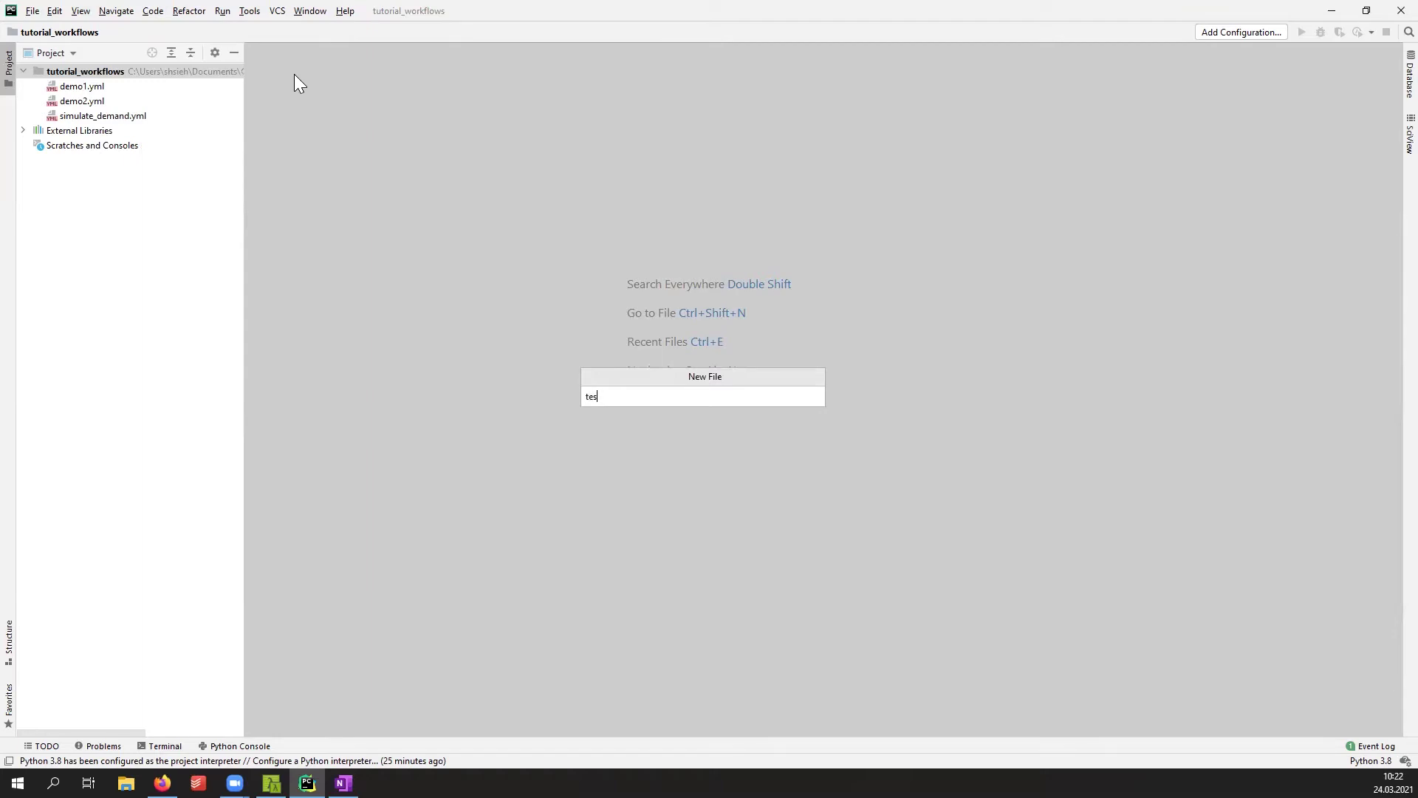
# Step: Create test.yml in tutorial_workflows and tile PyCharm right with the slides left
pyautogui.write('t.yml')
pyautogui.press('Return')
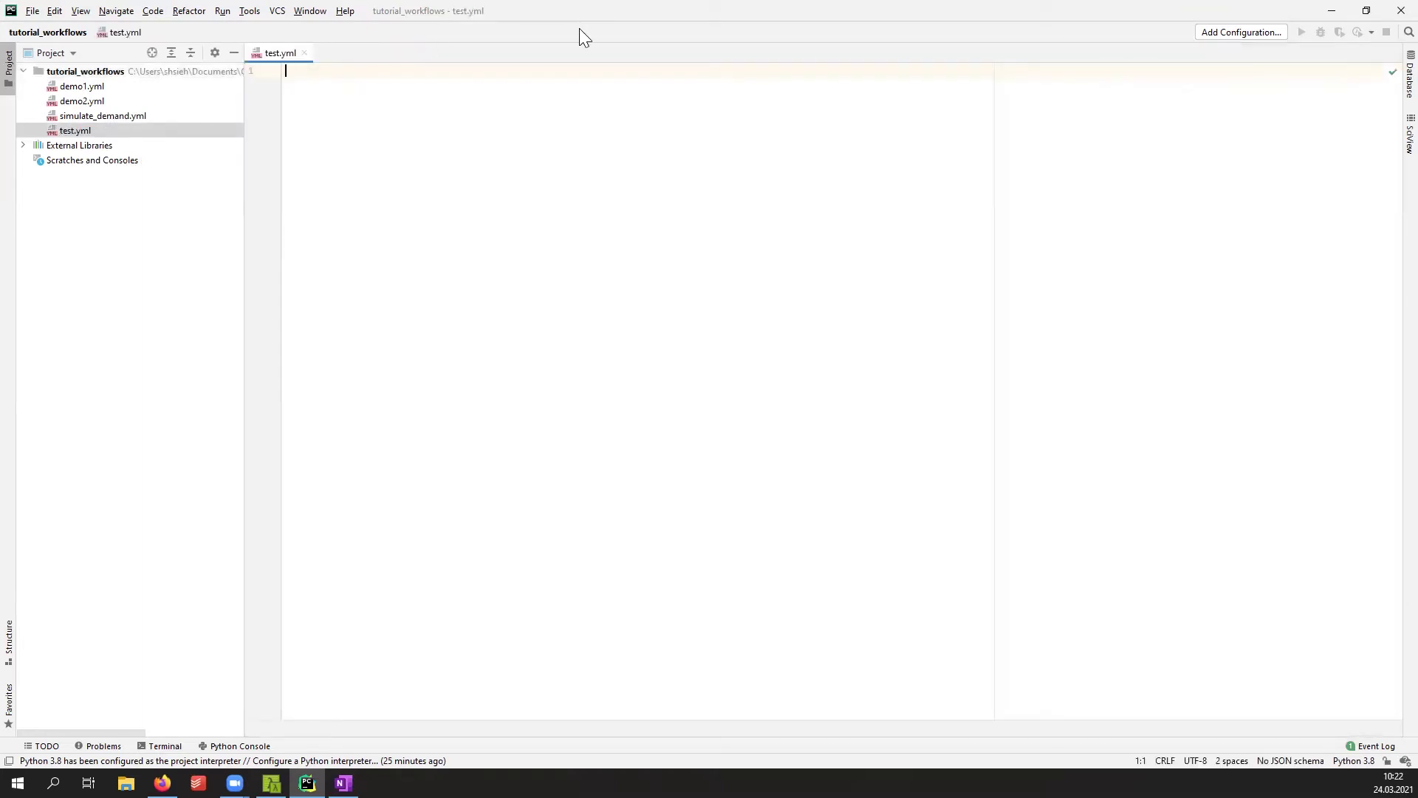
pyautogui.doubleClick(792, 9)
pyautogui.click(791, 9)
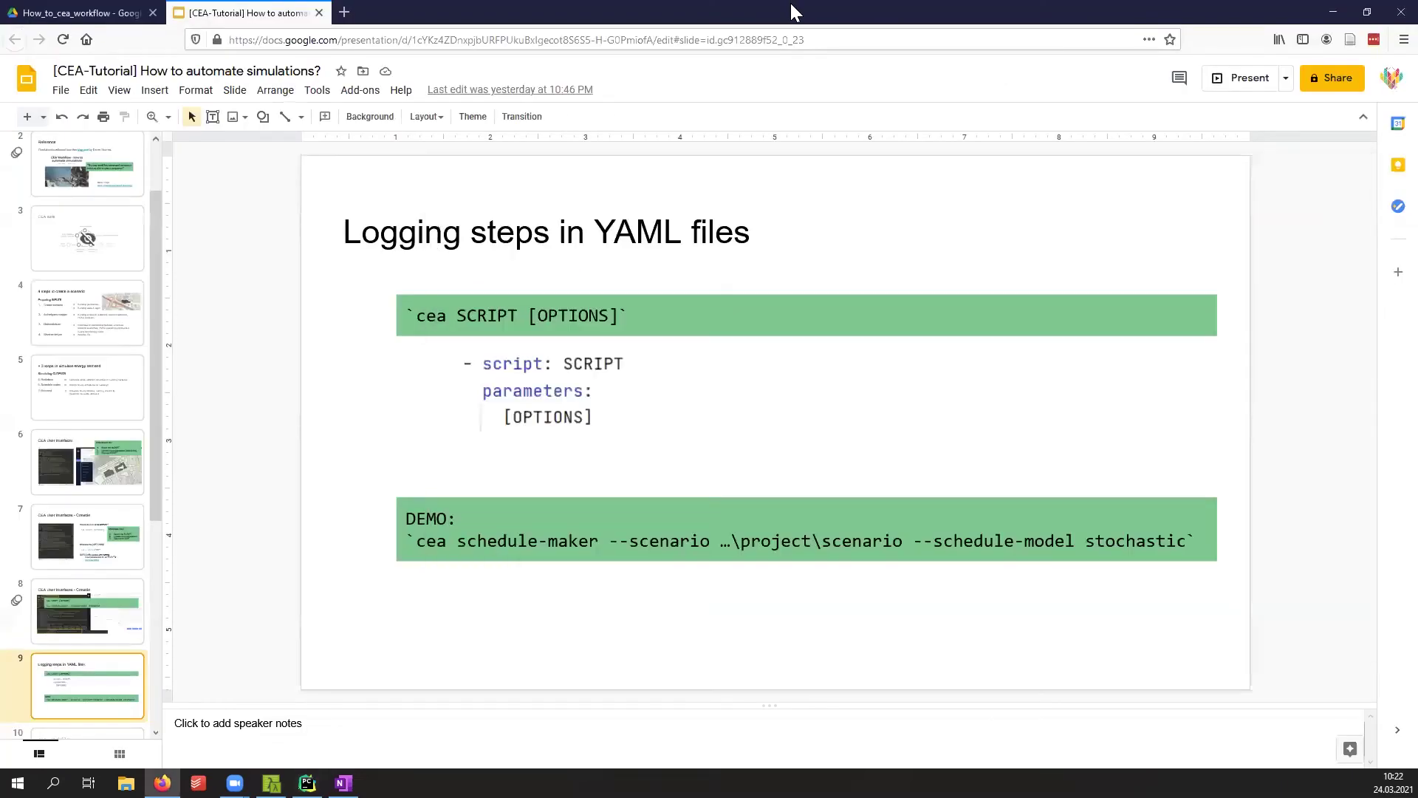
pyautogui.doubleClick(792, 9)
pyautogui.click(1026, 382)
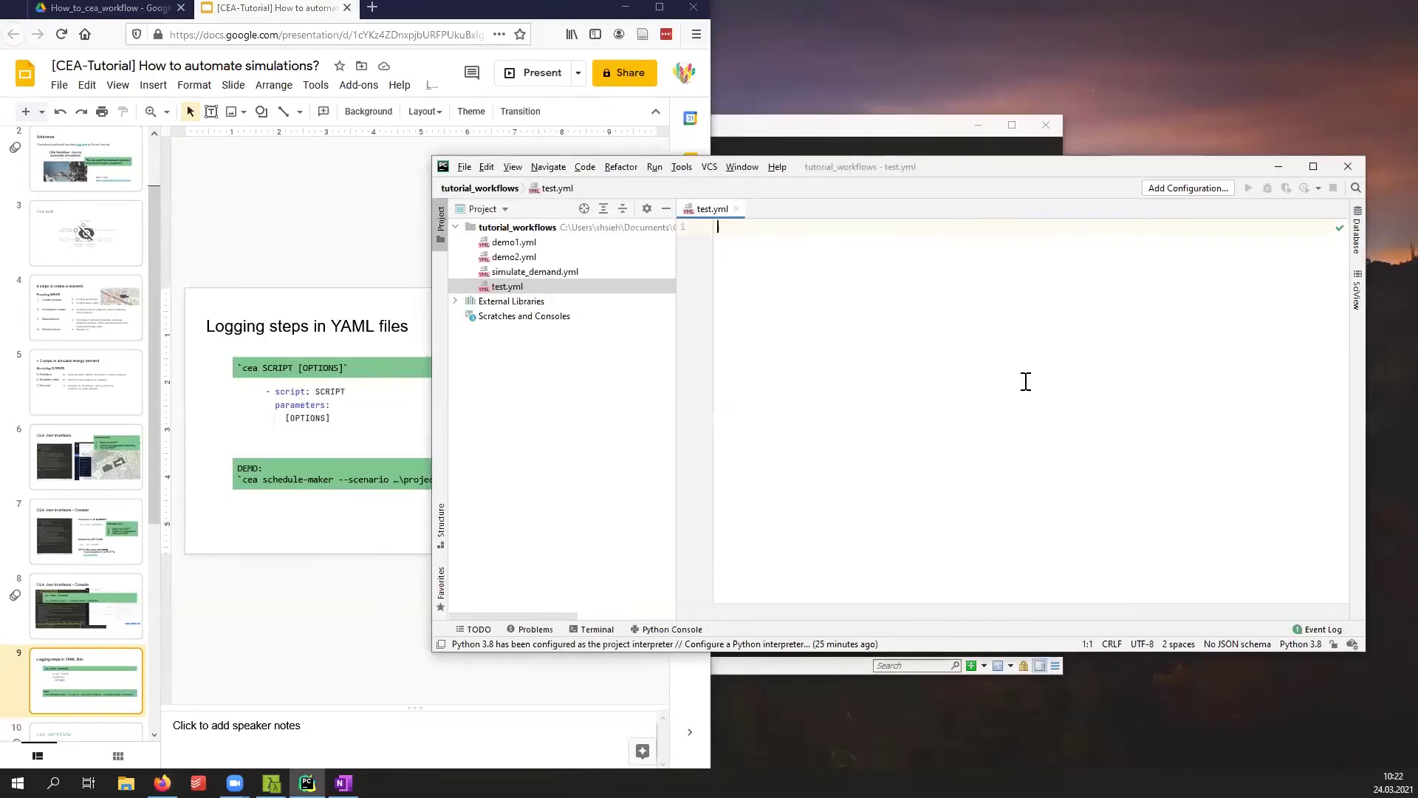
pyautogui.press('super+Right')
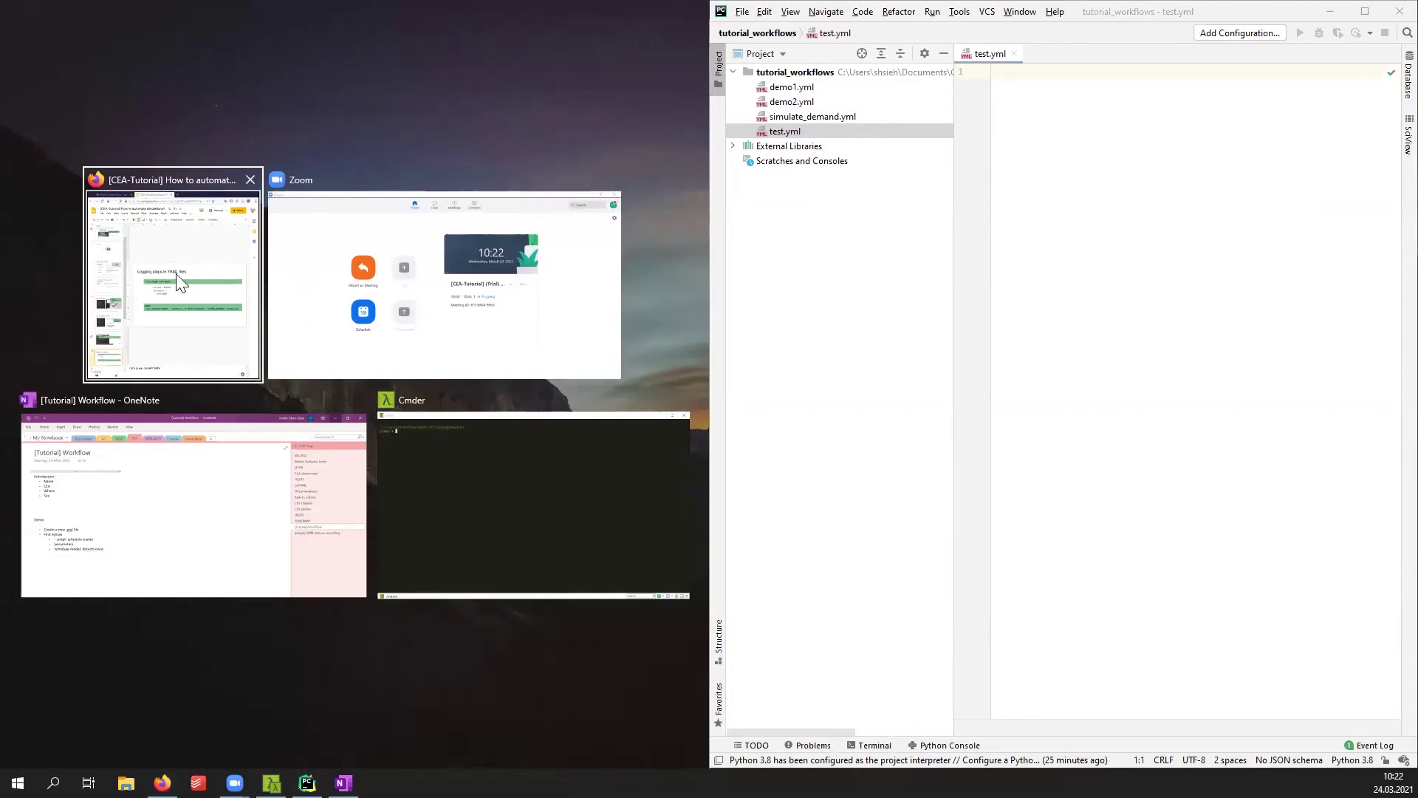
pyautogui.click(175, 273)
# Step: Write '- script: schedule-maker' as the first line of test.yml
pyautogui.click(944, 53)
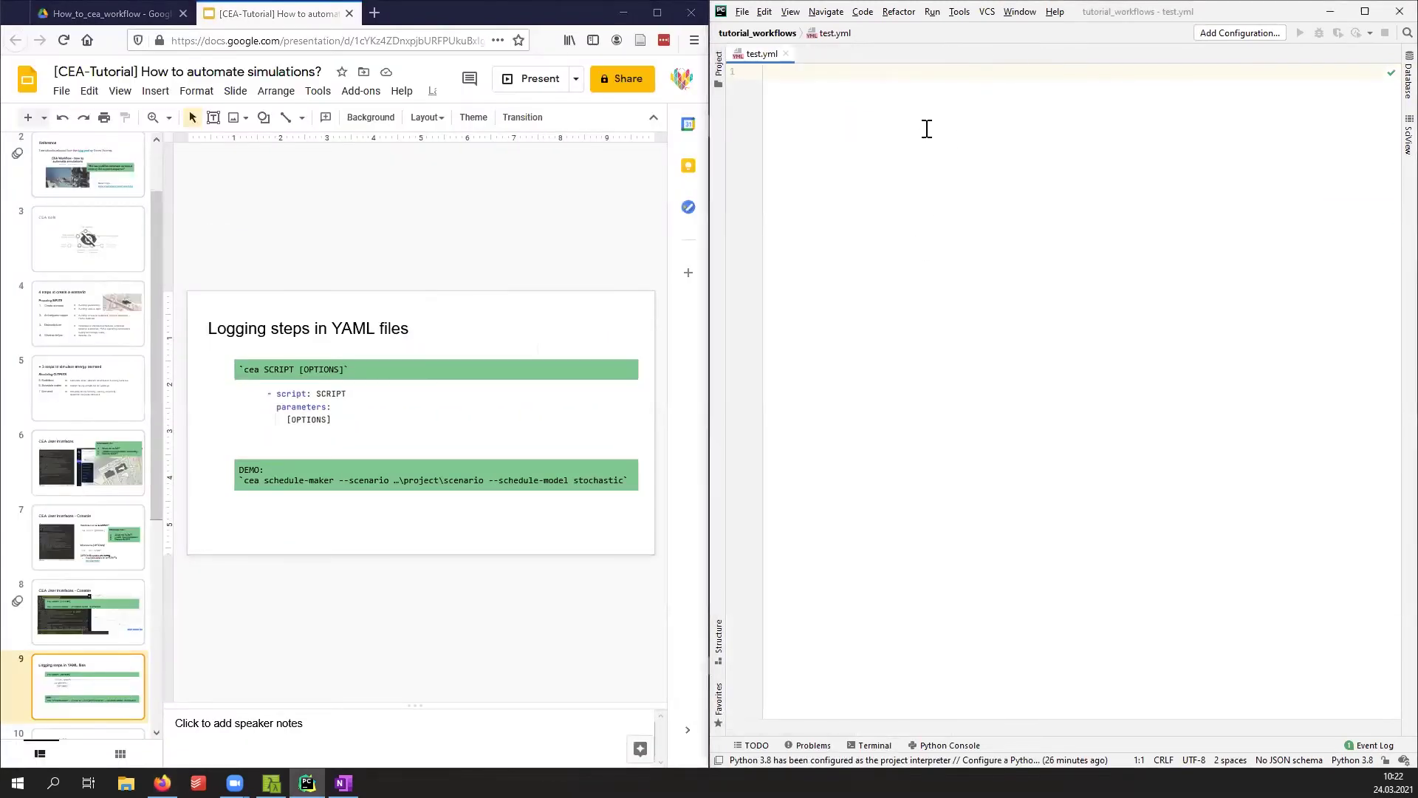
pyautogui.write('-sc')
pyautogui.press('BackSpace')
pyautogui.press('BackSpace')
pyautogui.press('BackSpace')
pyautogui.write('- script')
pyautogui.write(': ')
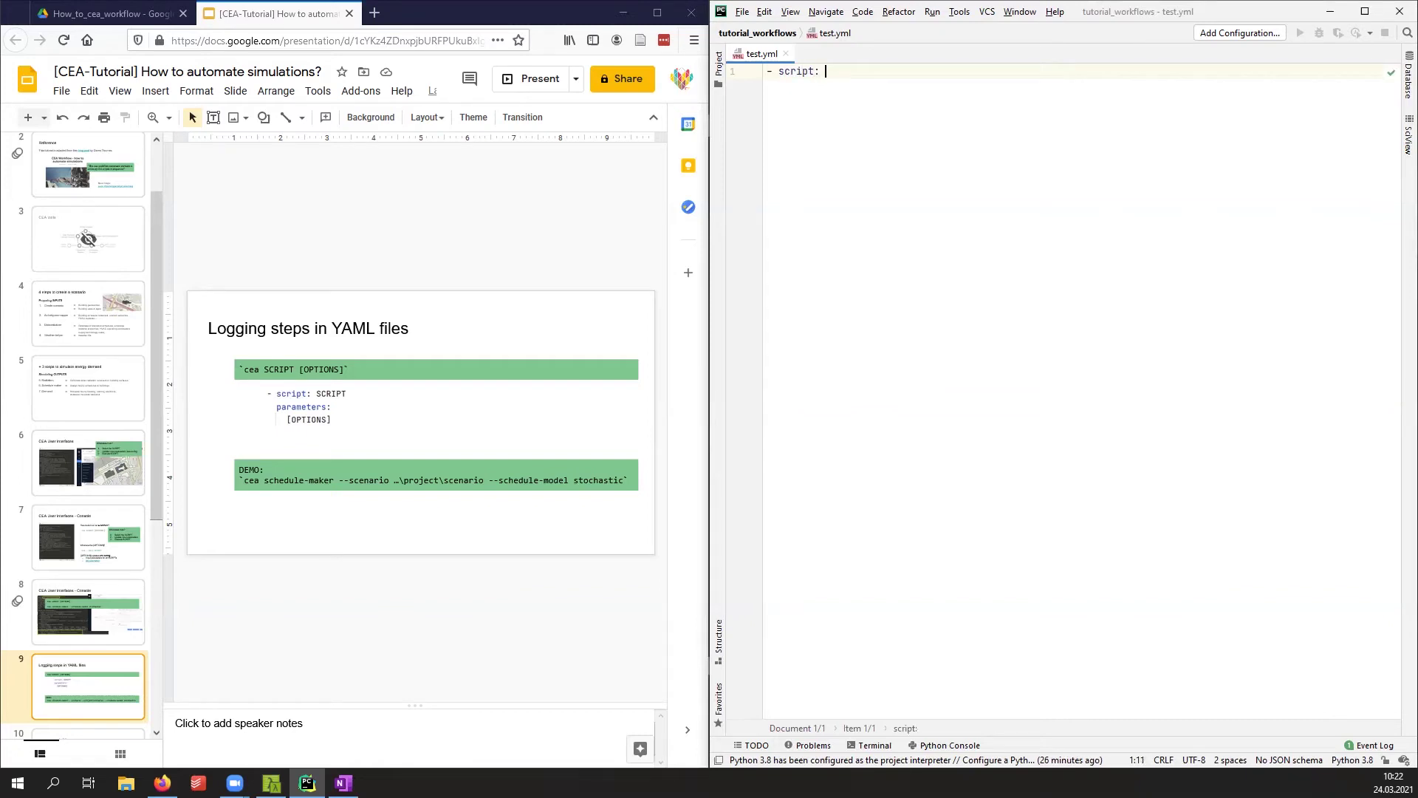
pyautogui.write('schedule-maker')
pyautogui.press('Return')
# Step: Add 'parameters:' with an indented 'schedule-model: stochastic' entry
pyautogui.write('pare')
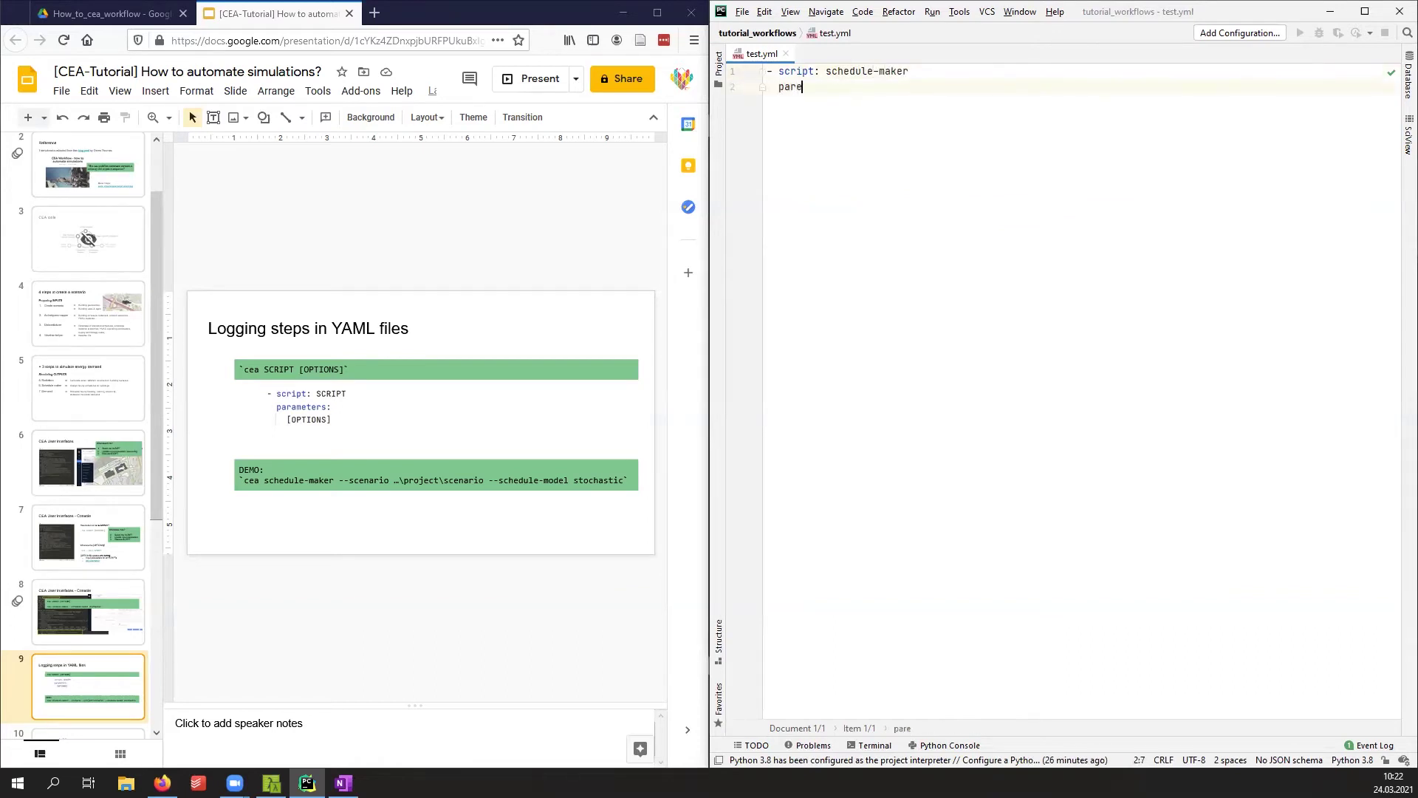
pyautogui.write('meter')
pyautogui.write(':')
pyautogui.press('BackSpace')
pyautogui.press('BackSpace')
pyautogui.write('s:')
pyautogui.press('Return')
pyautogui.write('scheud')
pyautogui.press('BackSpace')
pyautogui.press('BackSpace')
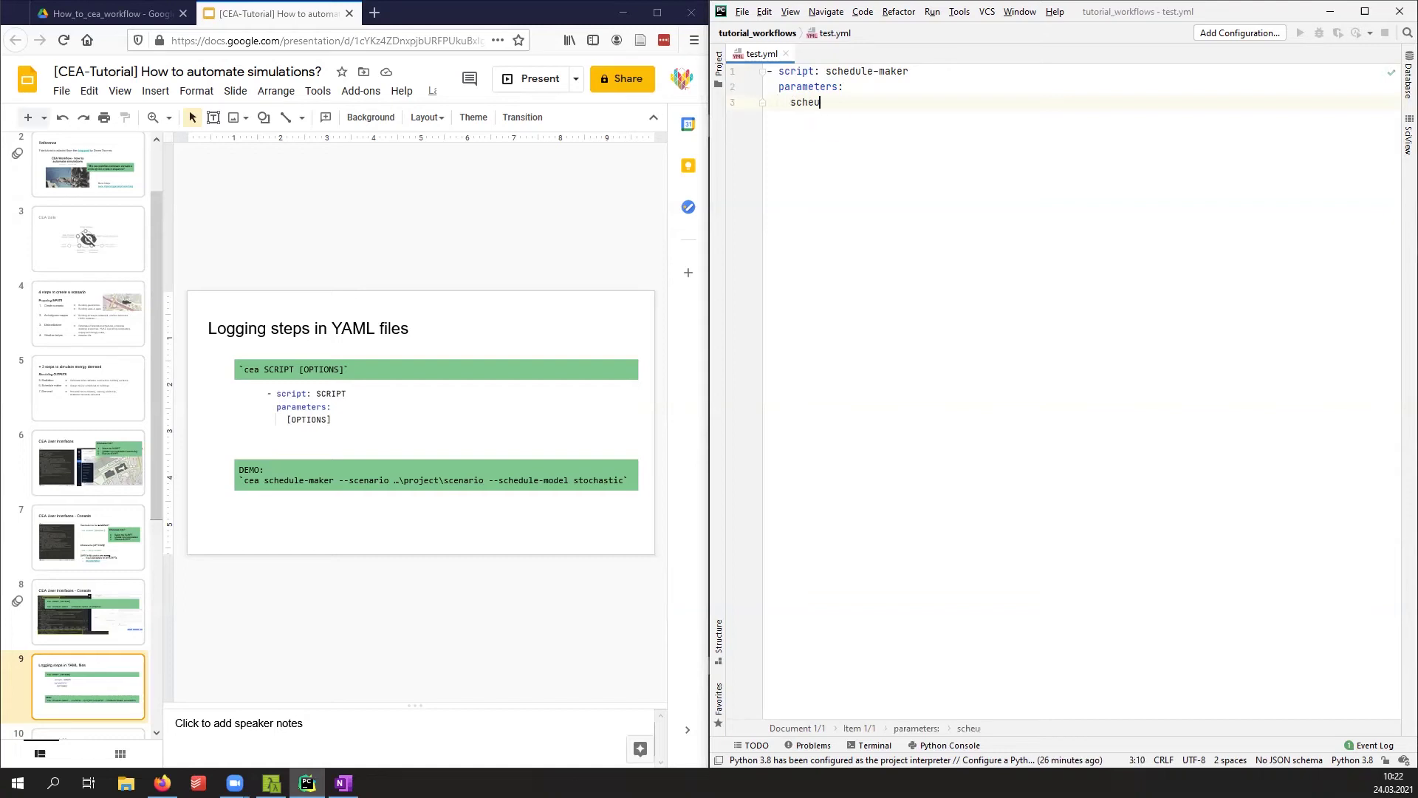
pyautogui.write('dule-modl')
pyautogui.press('BackSpace')
pyautogui.write('el: stochastic')
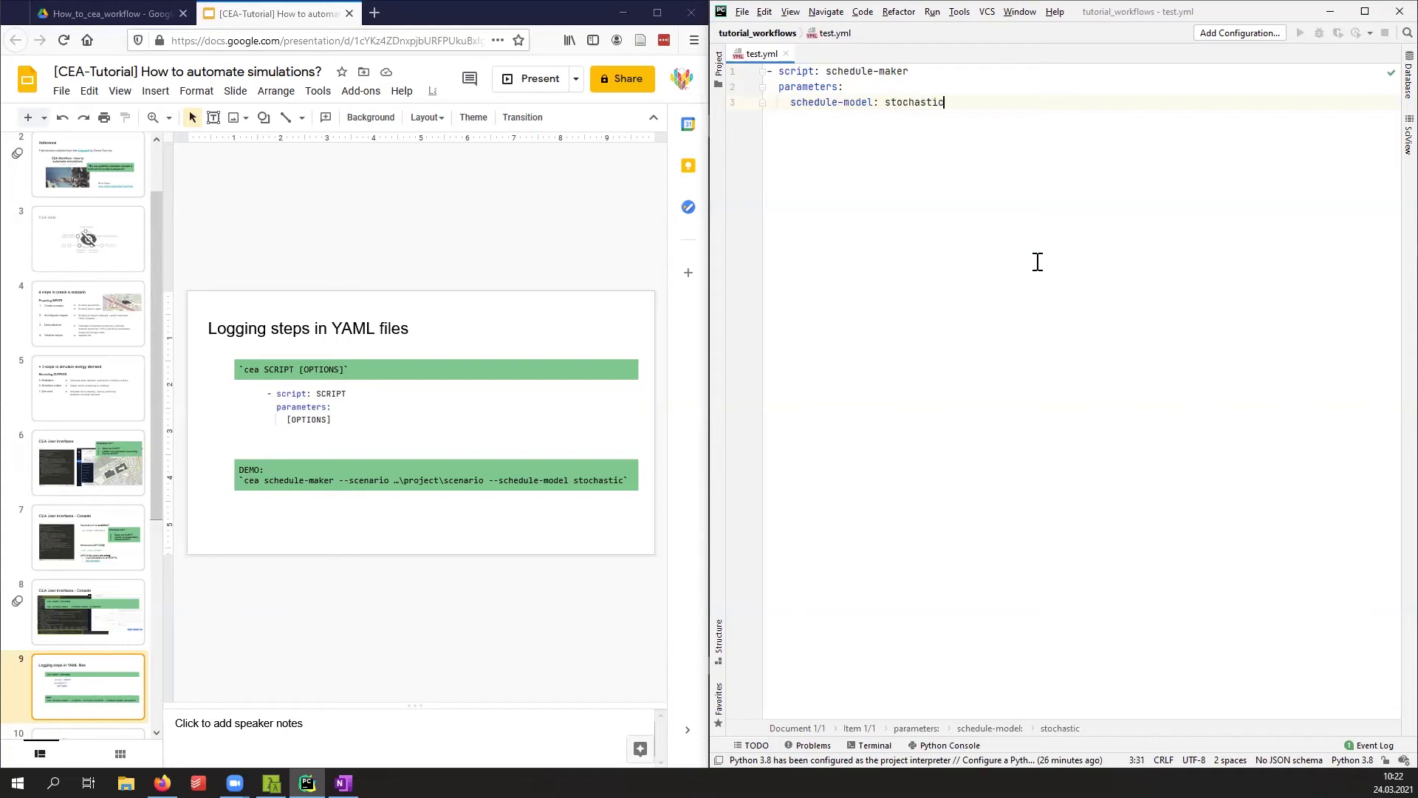
# Step: Open demo1.yml from the Project panel and scroll through it
pyautogui.hotkey('alt', '1')
pyautogui.doubleClick(779, 73)
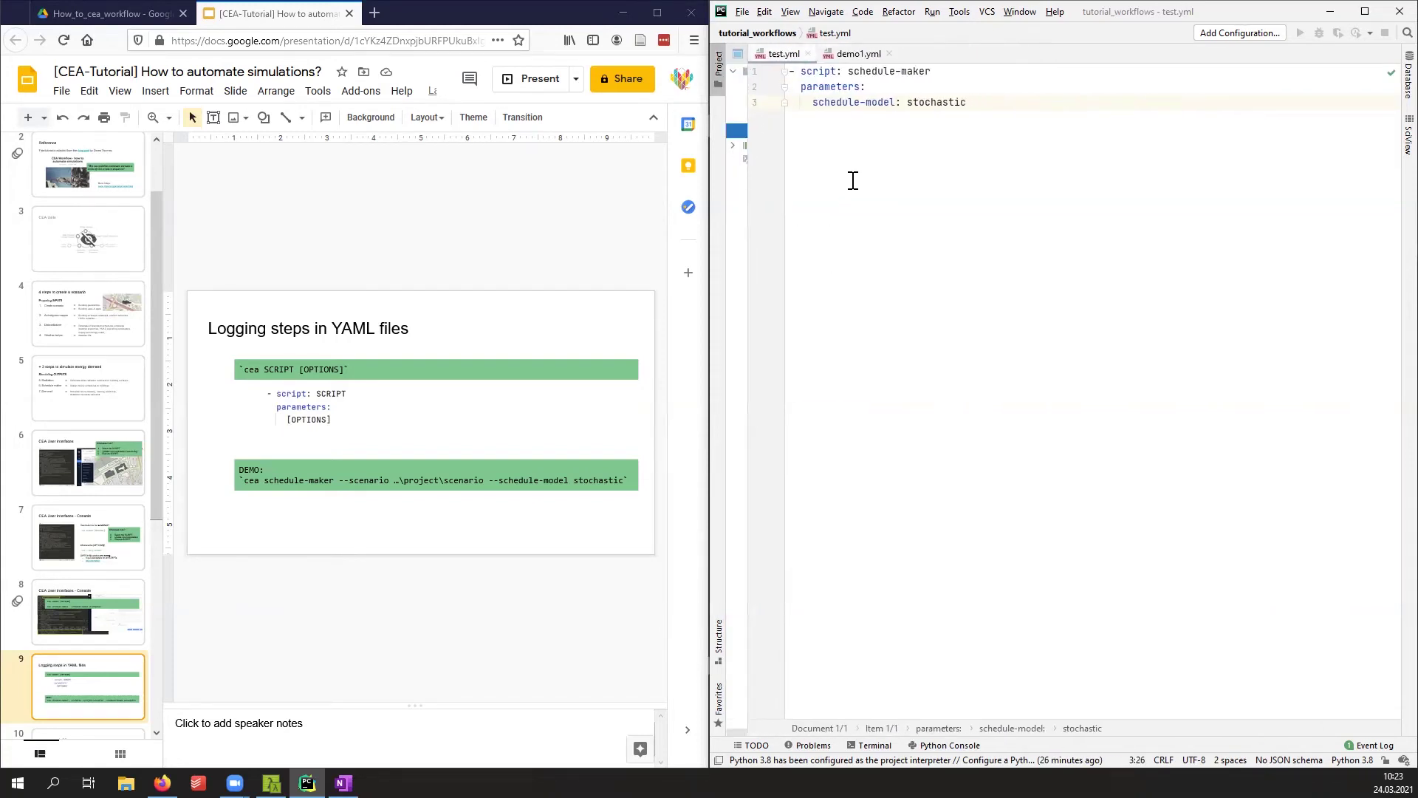
pyautogui.click(860, 102)
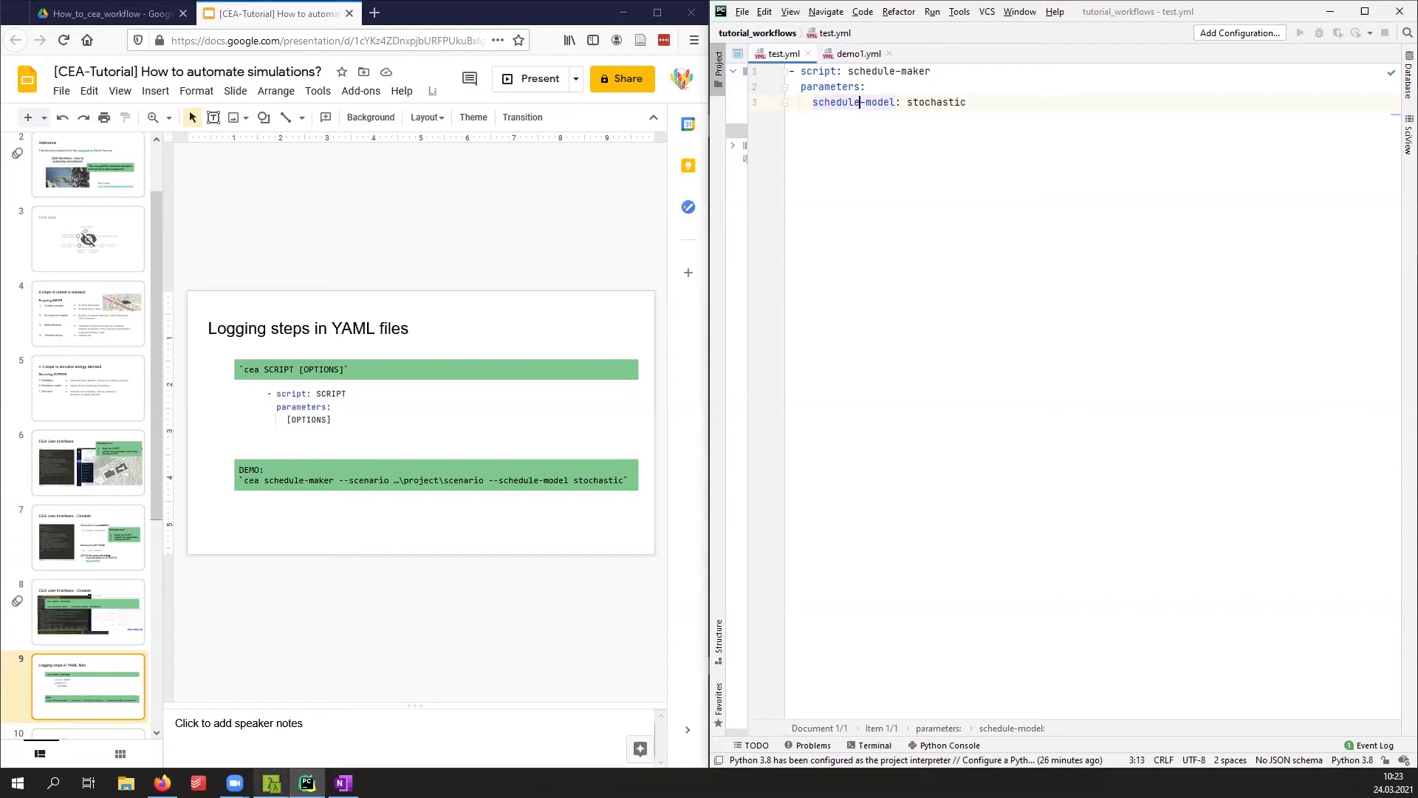
pyautogui.scroll(-1, 89, 675)
pyautogui.scroll(-1, 89, 675)
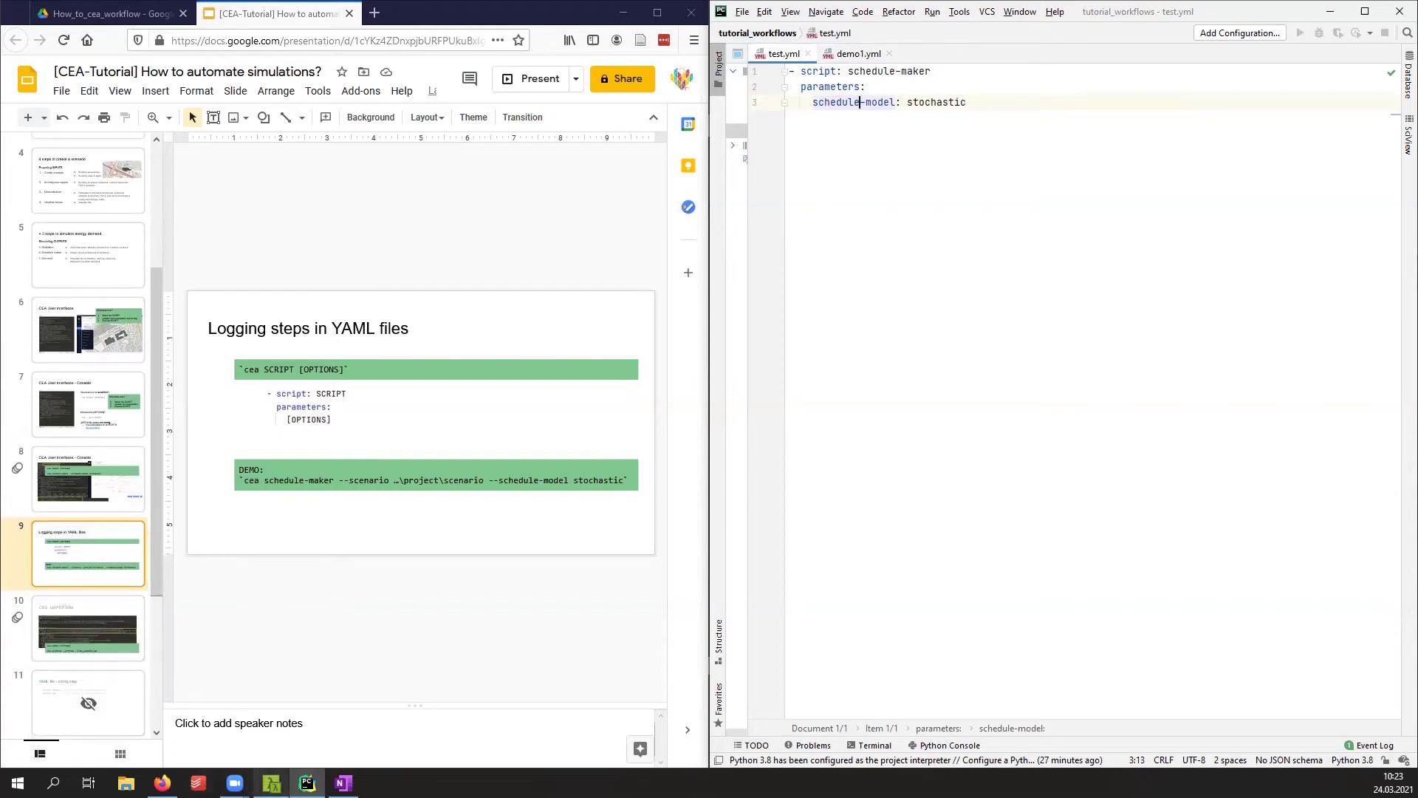
# Step: Resize the Cmder window beside the editor and run cea --help workflow
pyautogui.click(272, 783)
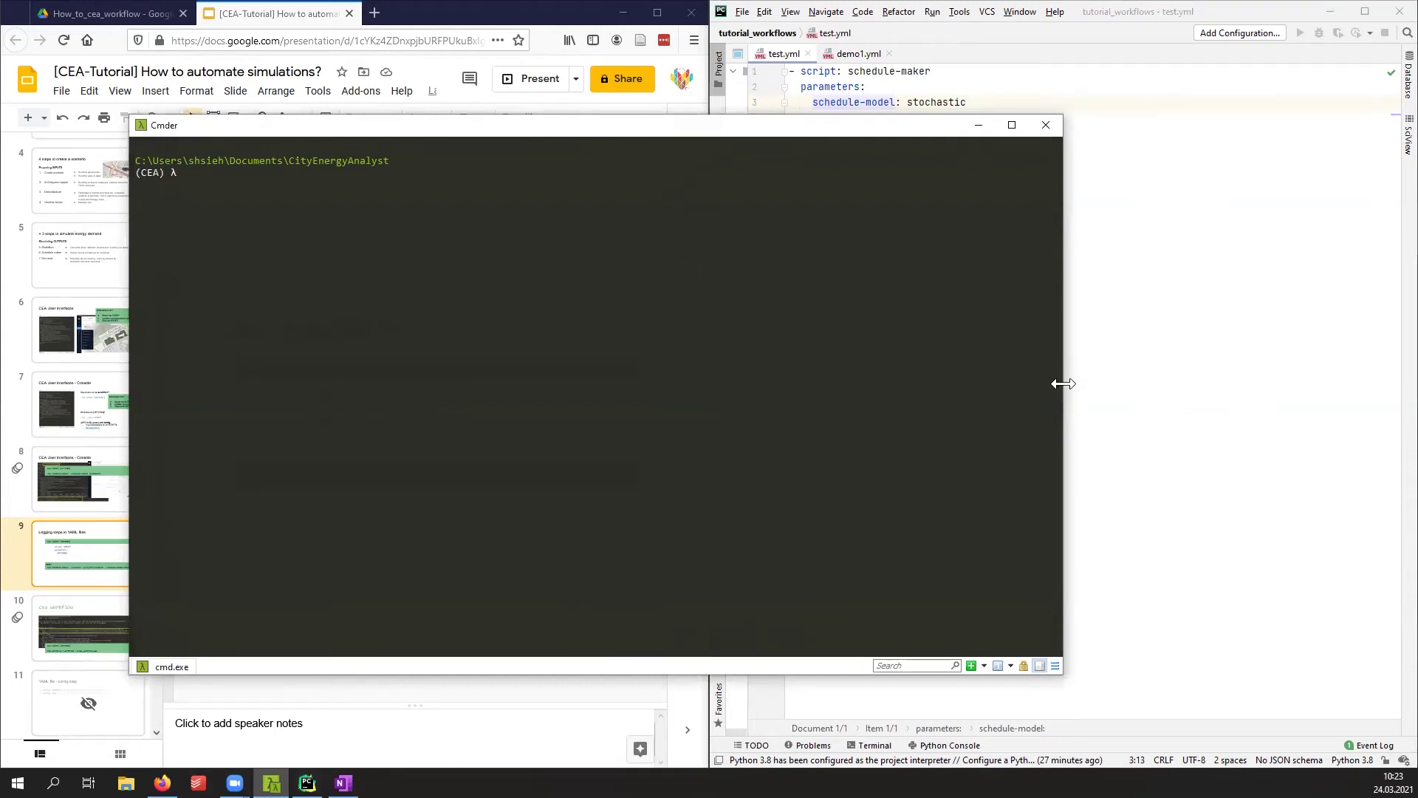
pyautogui.moveTo(1064, 384); pyautogui.dragTo(708, 383)
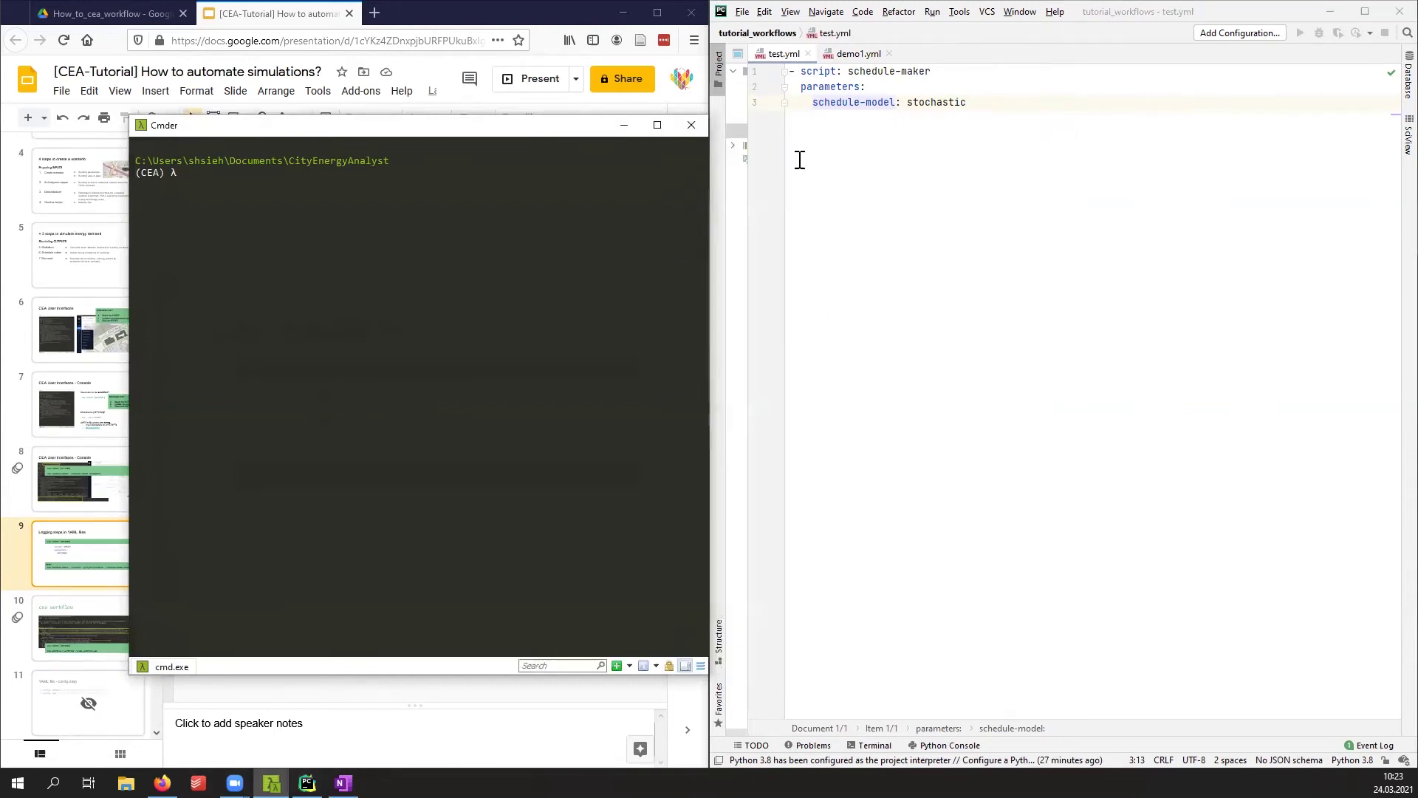
pyautogui.click(927, 146)
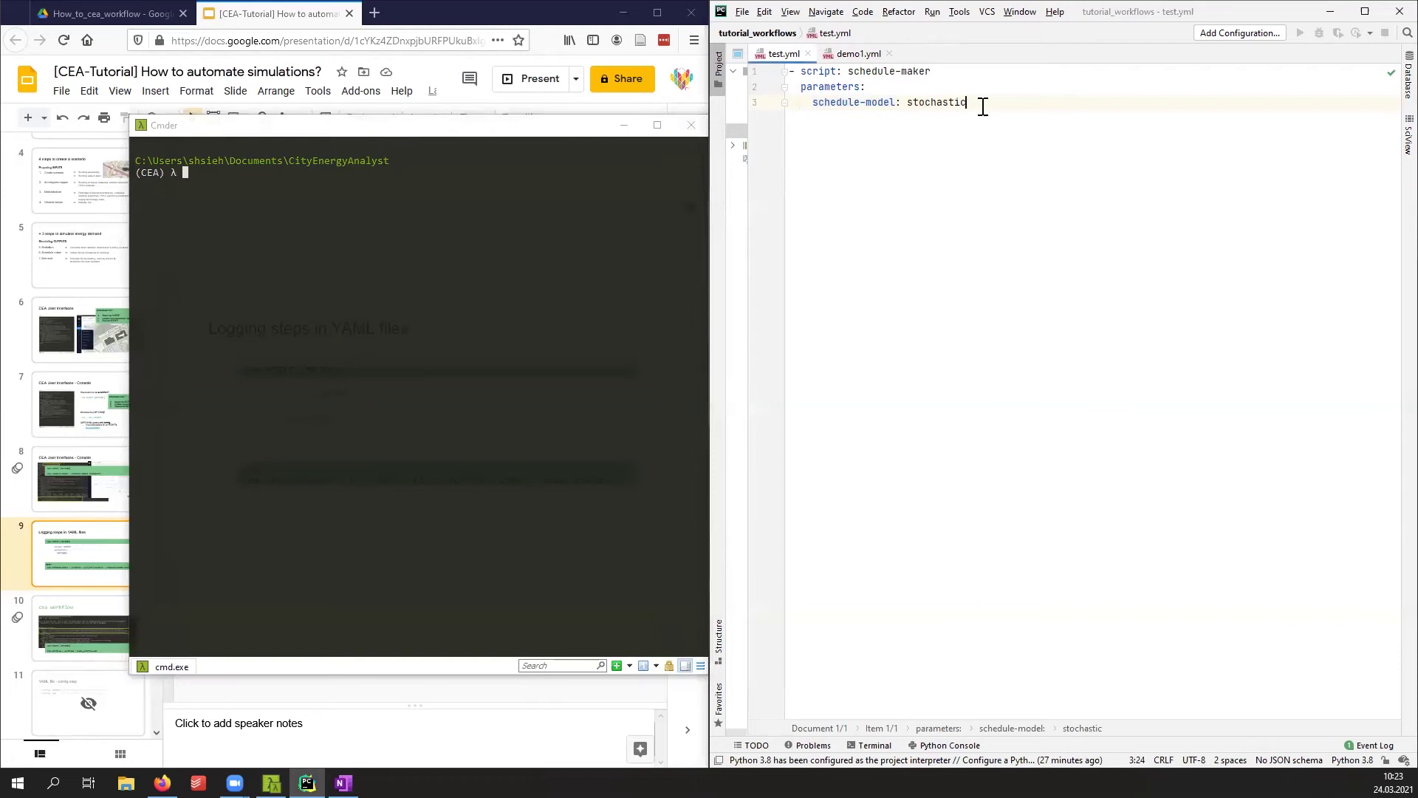
pyautogui.click(281, 354)
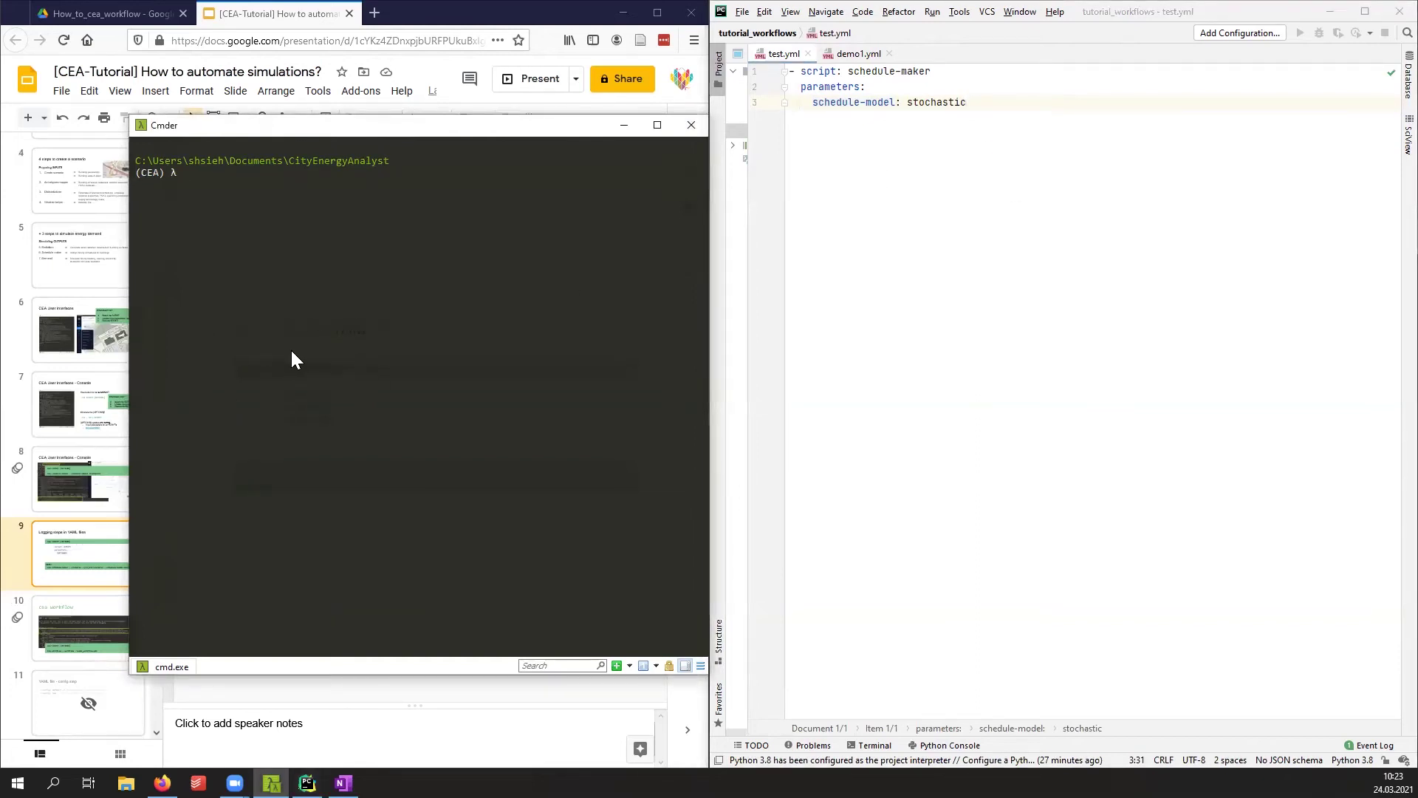
pyautogui.moveTo(374, 119); pyautogui.dragTo(311, 67)
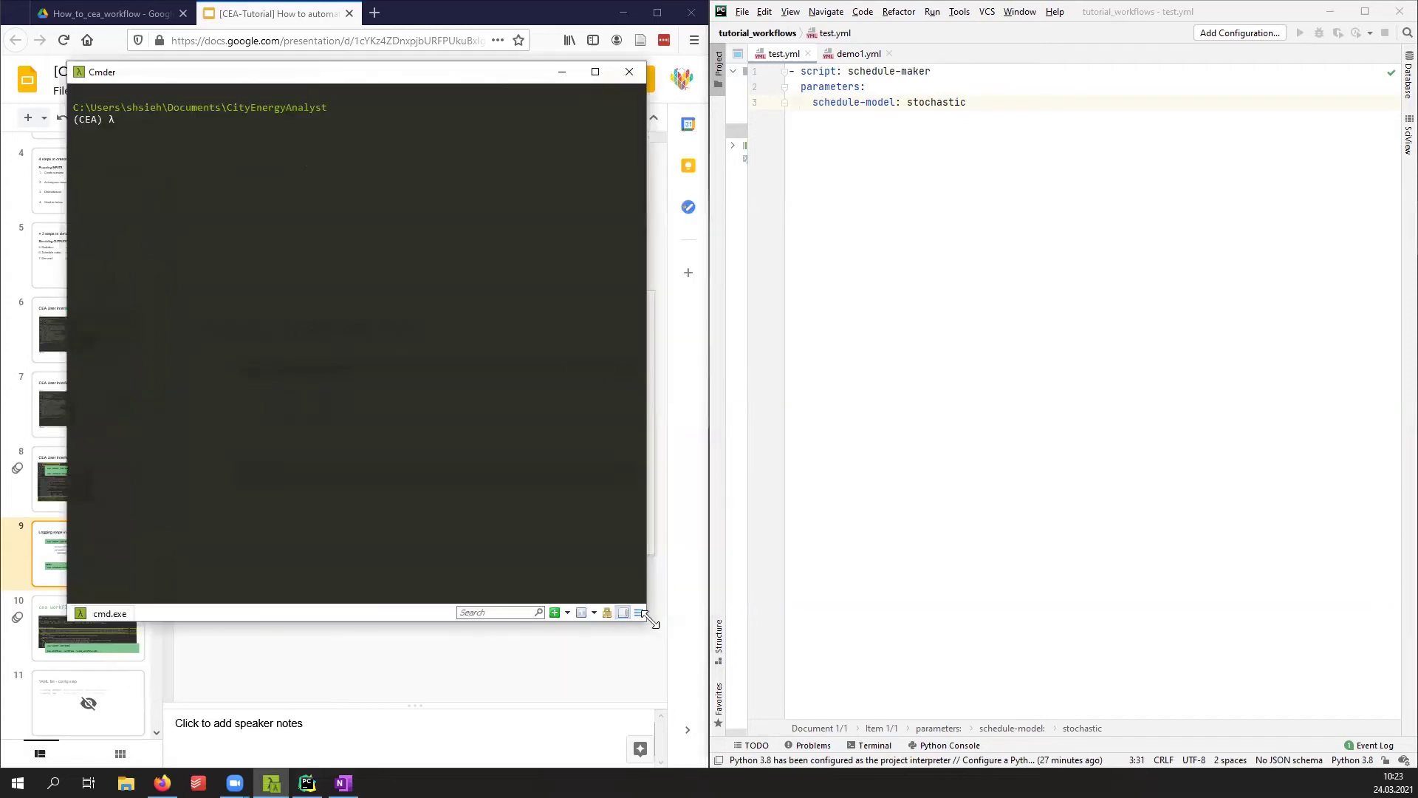
pyautogui.moveTo(673, 645); pyautogui.dragTo(696, 669)
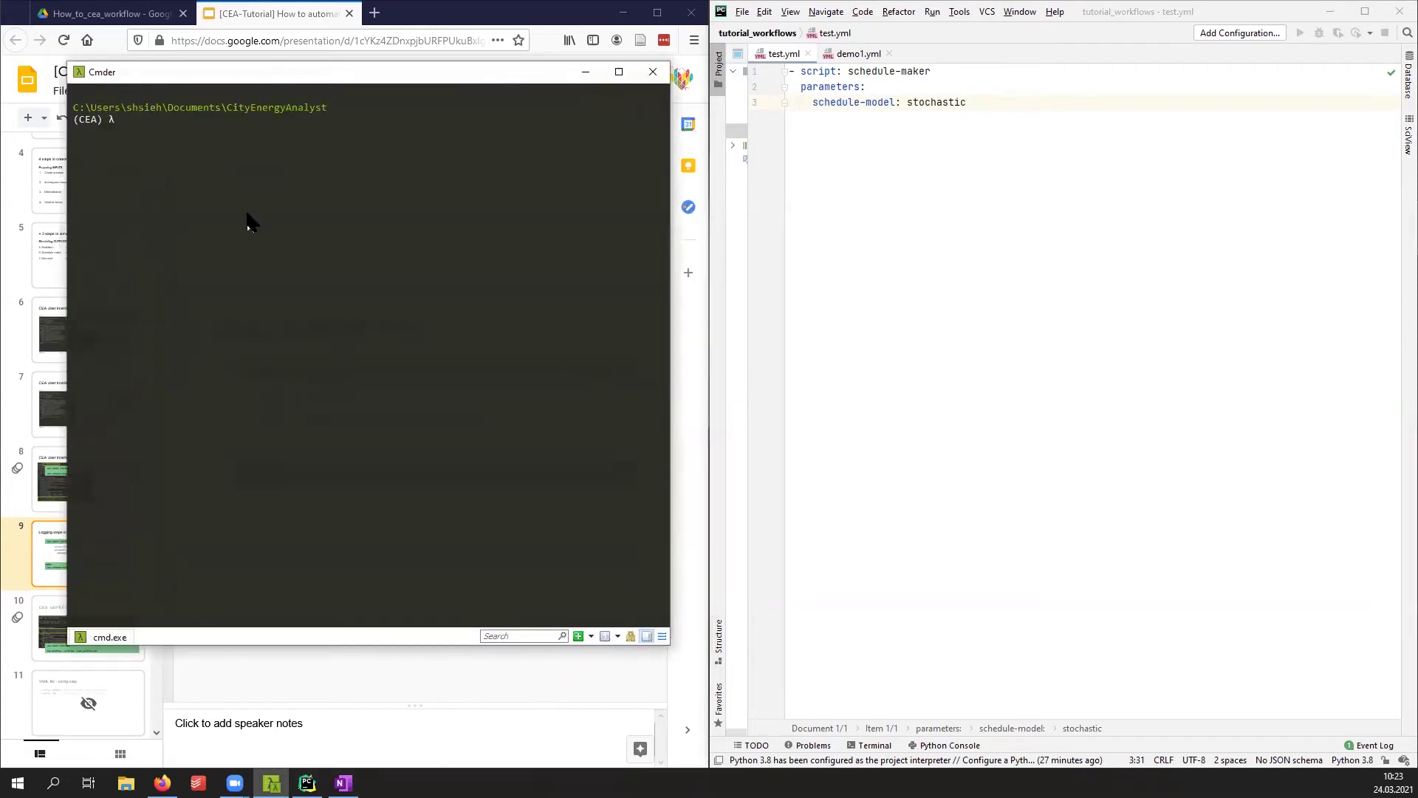
pyautogui.write('cea')
pyautogui.write(' workflow')
pyautogui.press('BackSpace')
pyautogui.press('BackSpace')
pyautogui.press('BackSpace')
pyautogui.press('BackSpace')
pyautogui.press('BackSpace')
pyautogui.press('BackSpace')
pyautogui.press('BackSpace')
pyautogui.press('BackSpace')
pyautogui.write('--help workflow')
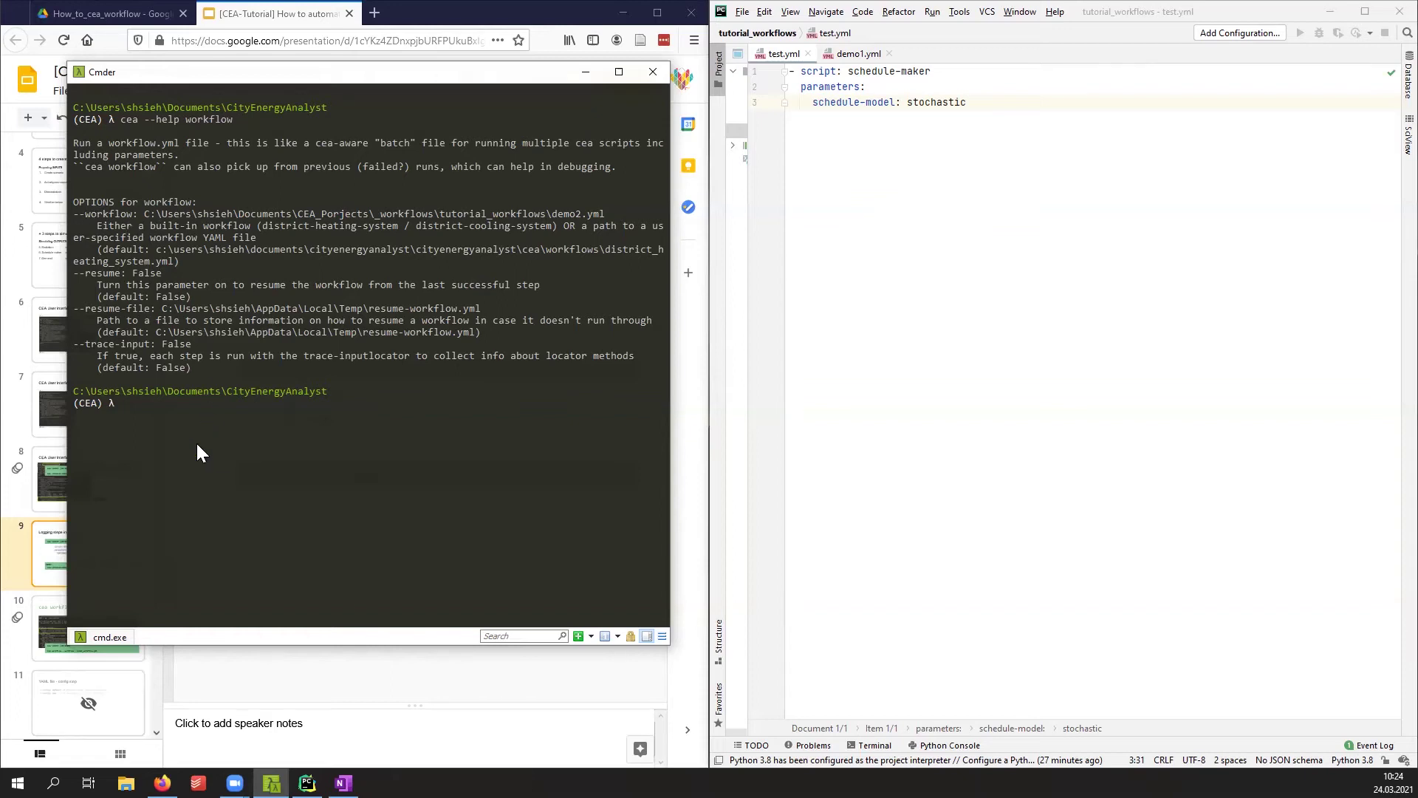
# Step: Enter cea workflow --workflow with the pasted test.yml path and widen the console
pyautogui.write('cea workflow --workflow')
pyautogui.write('C:\\Users\\shsieh\\Documents\\CEA_Porjects\\_workflows\\tutorial_workflows')
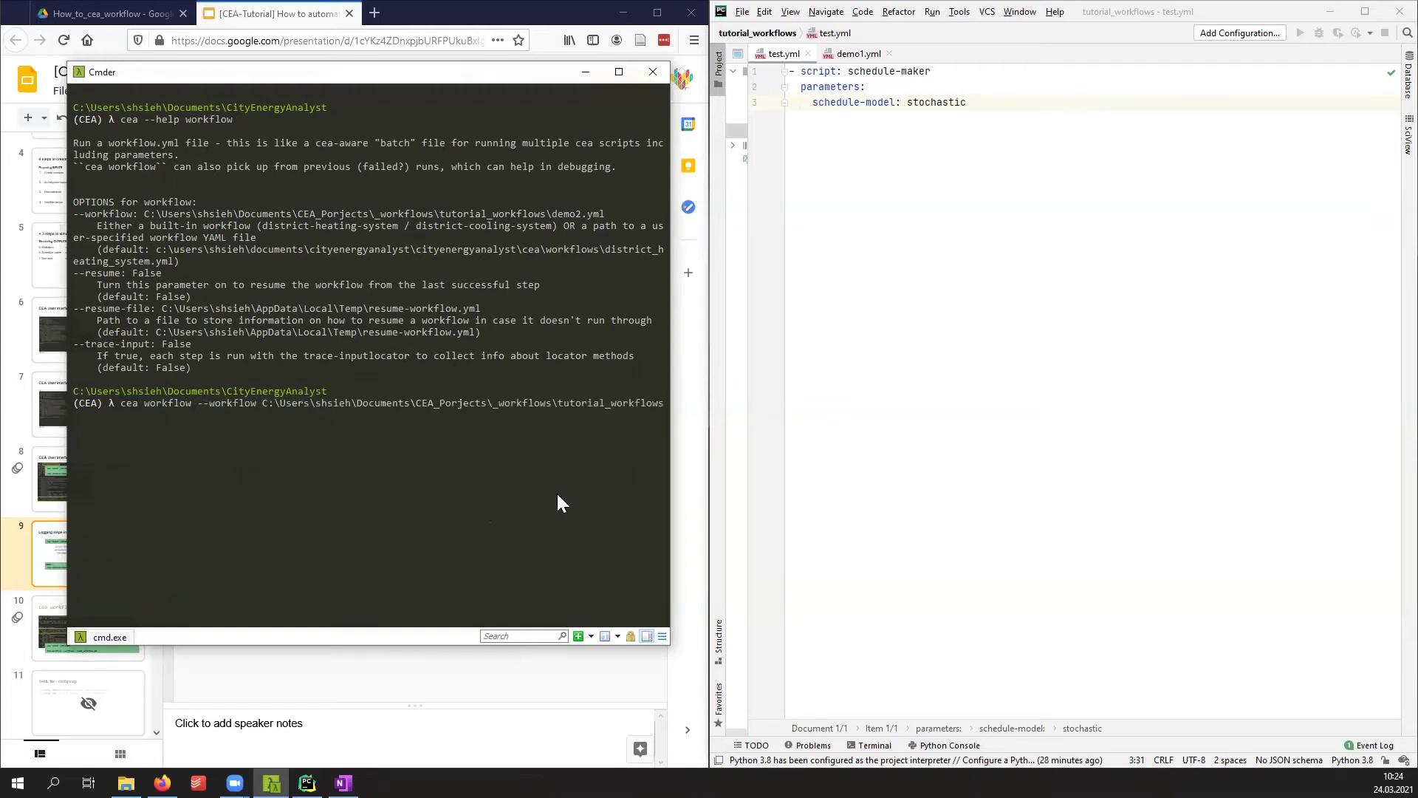
pyautogui.moveTo(670, 496); pyautogui.dragTo(765, 473)
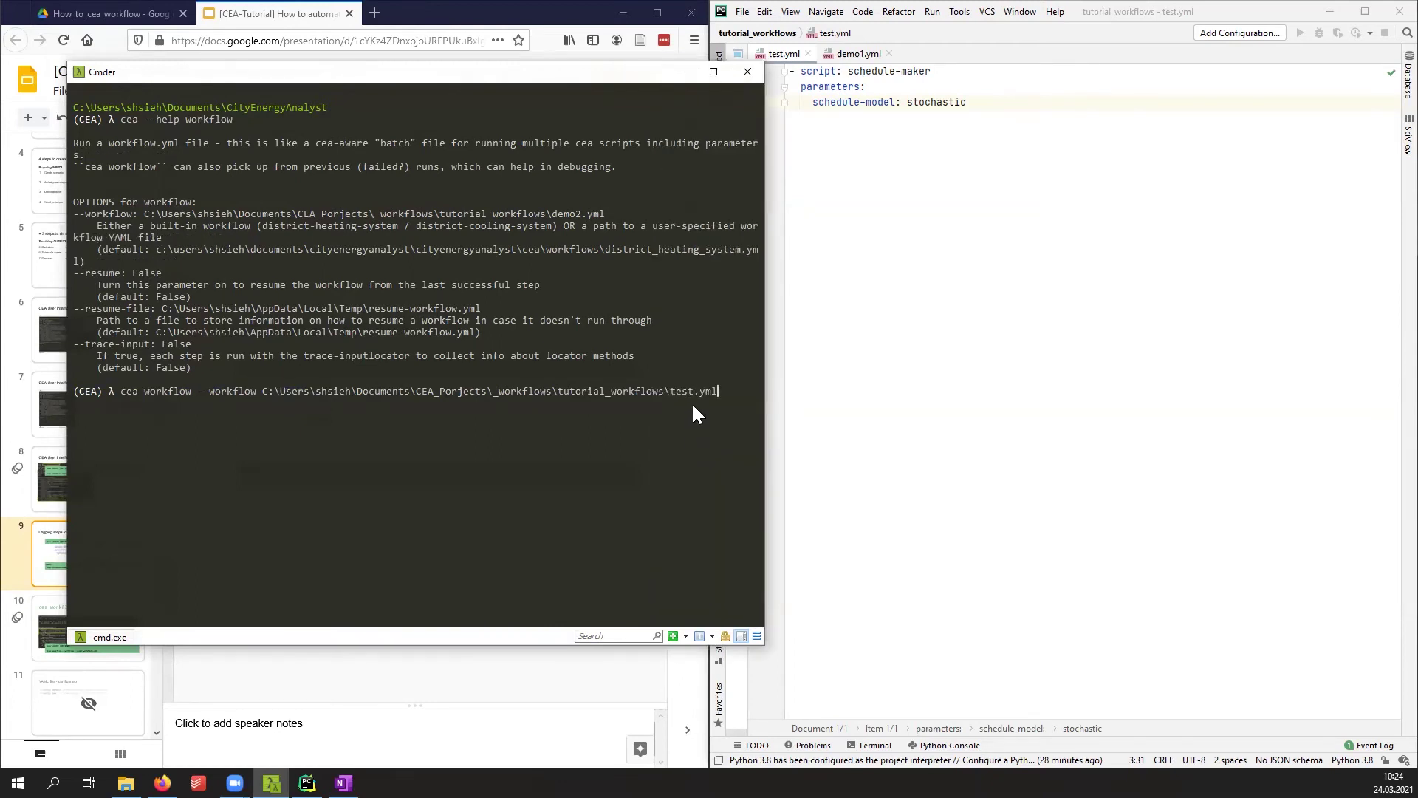
# Step: Run the cea workflow command for test.yml
pyautogui.press('Return')
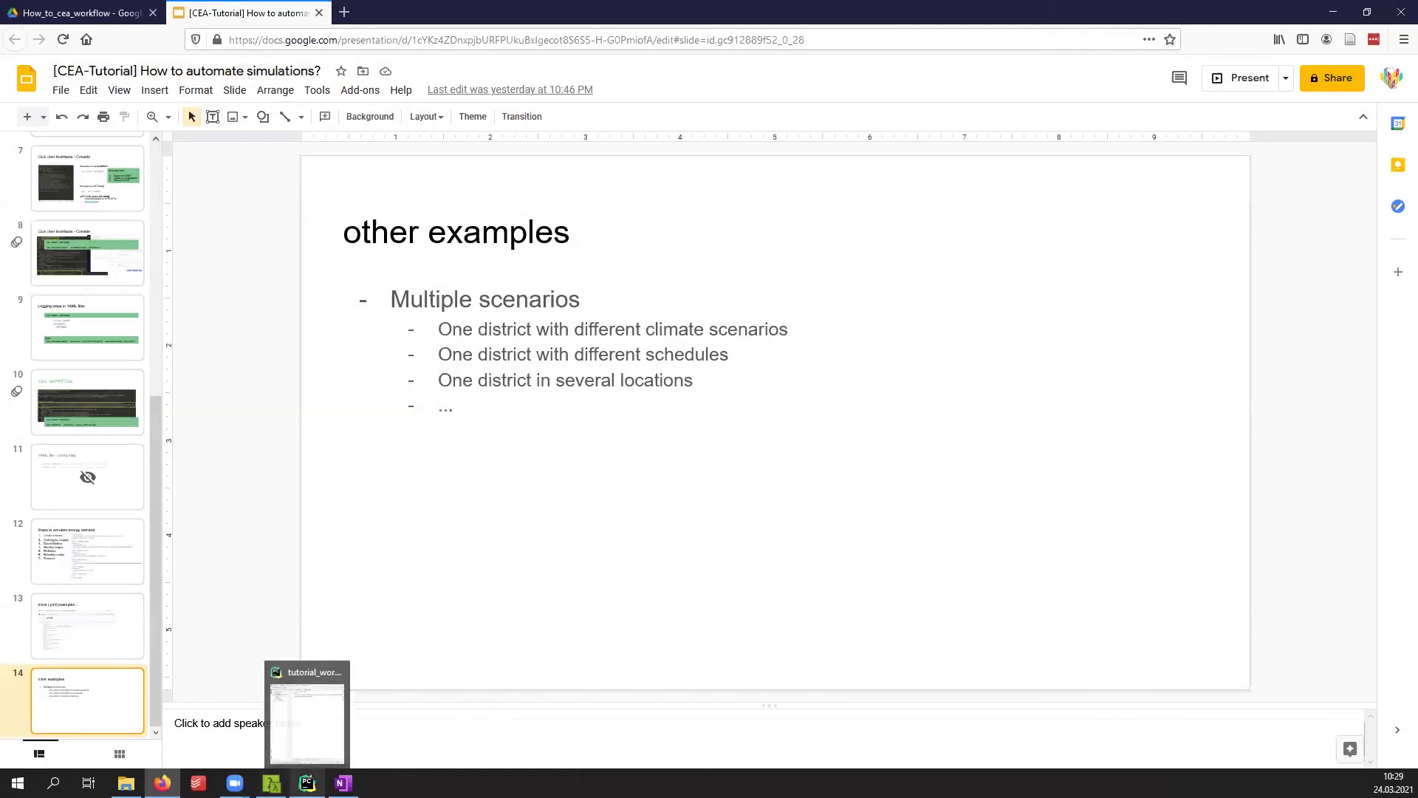
# Step: Browse project_tutorial_workflow's 2030 folder and its inputs, then return to project_tutorial_workflow
pyautogui.click(308, 784)
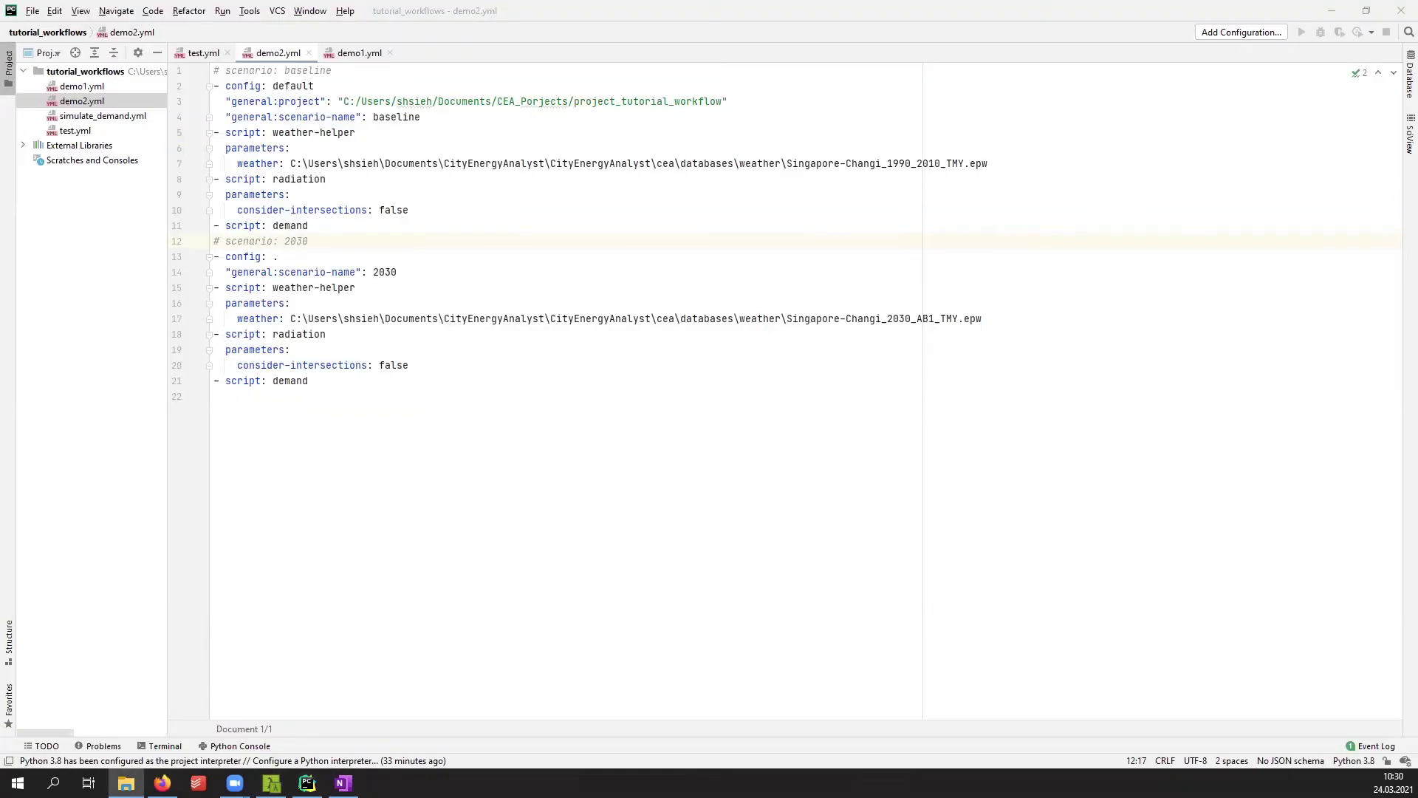
pyautogui.hotkey('alt', 'Tab')
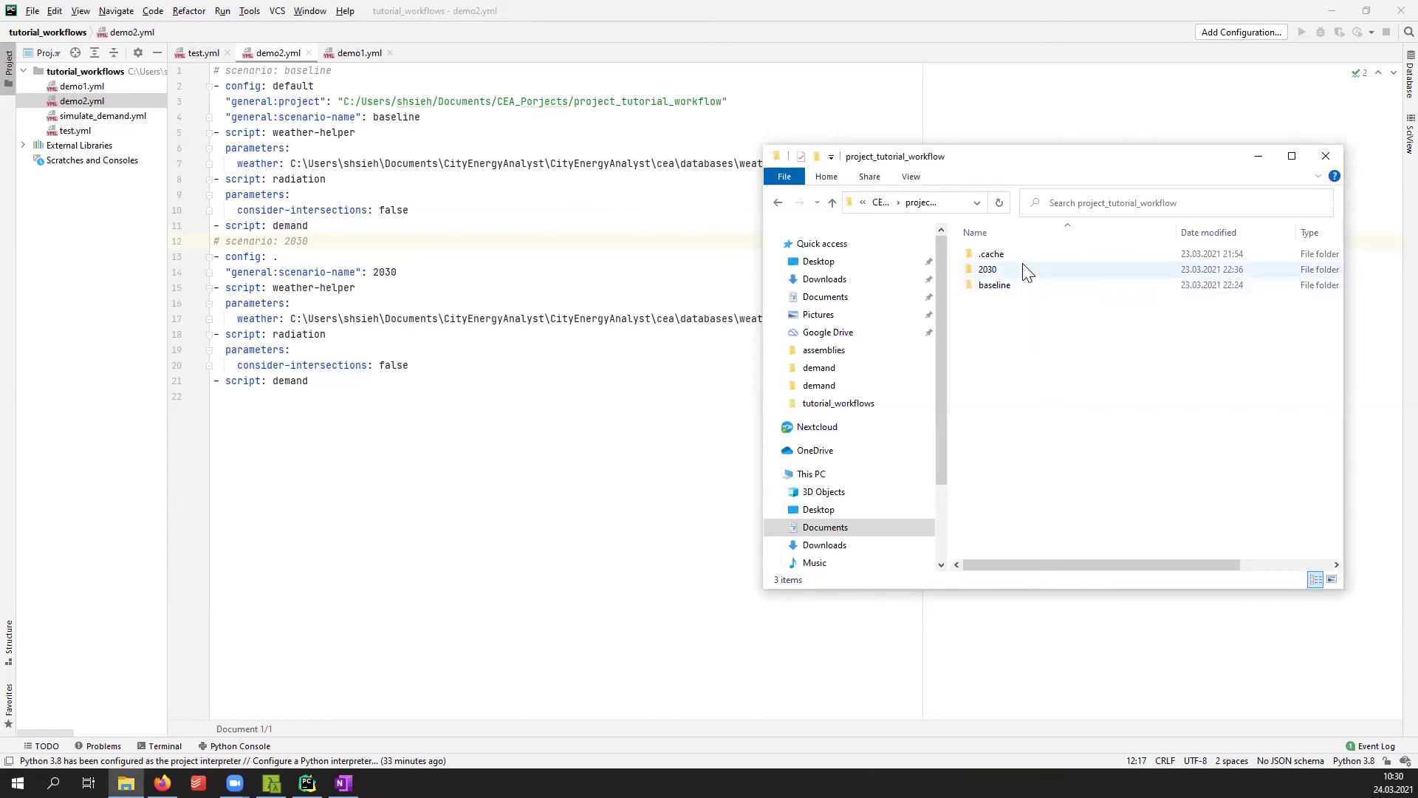
pyautogui.doubleClick(1154, 269)
pyautogui.doubleClick(1103, 255)
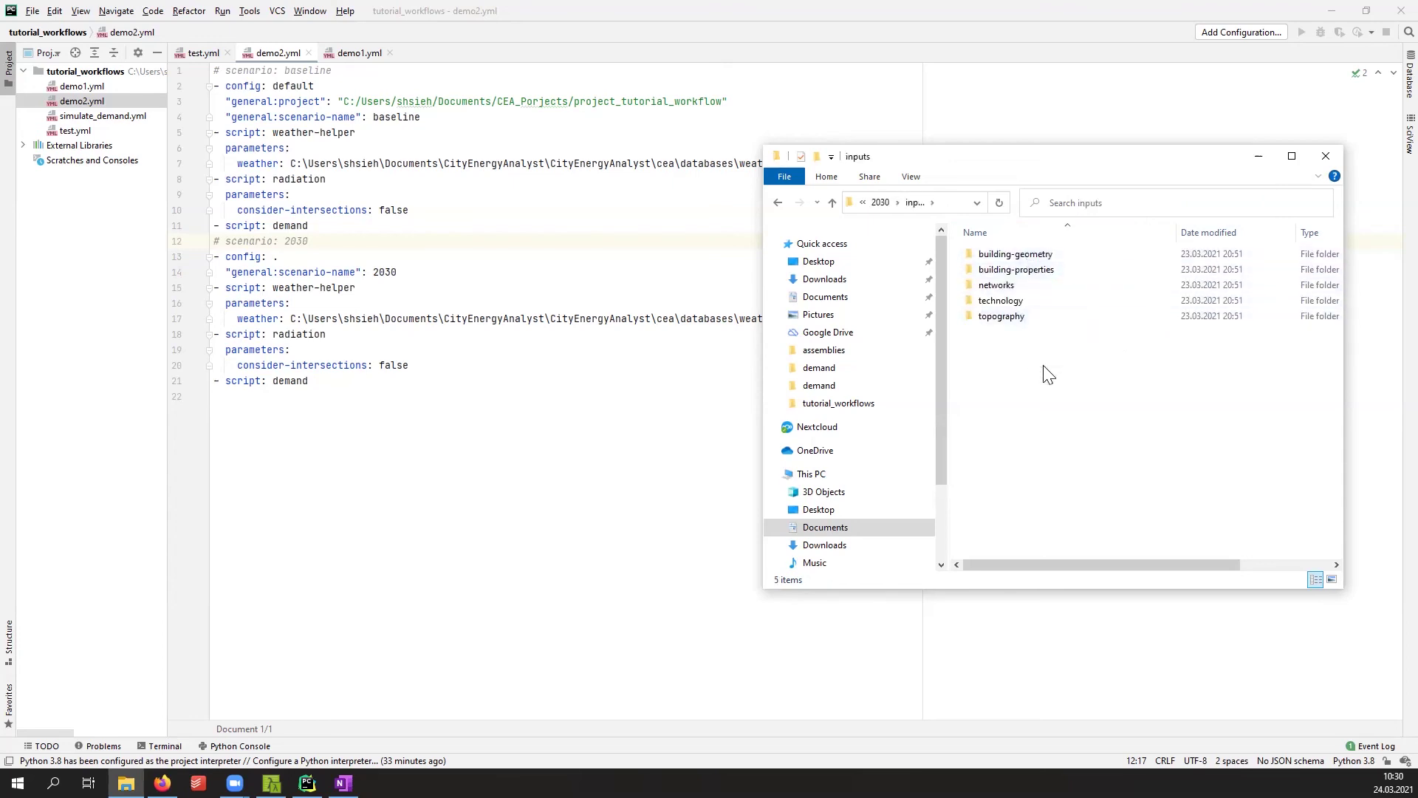
pyautogui.click(885, 210)
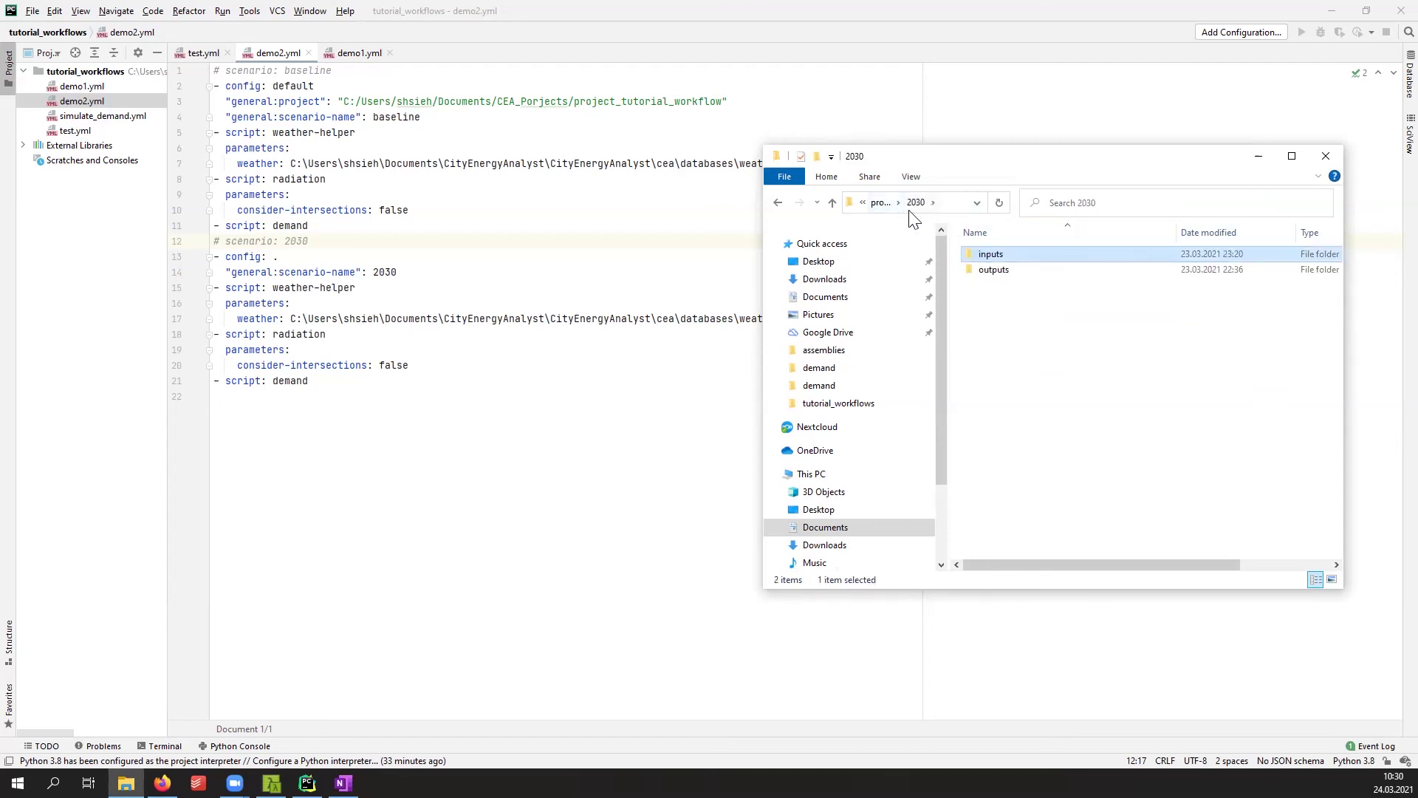
pyautogui.click(879, 202)
# Step: Highlight demo2.yml's baseline comment, config, weather-helper, radiation and demand blocks in turn
pyautogui.moveTo(420, 117); pyautogui.dragTo(214, 101)
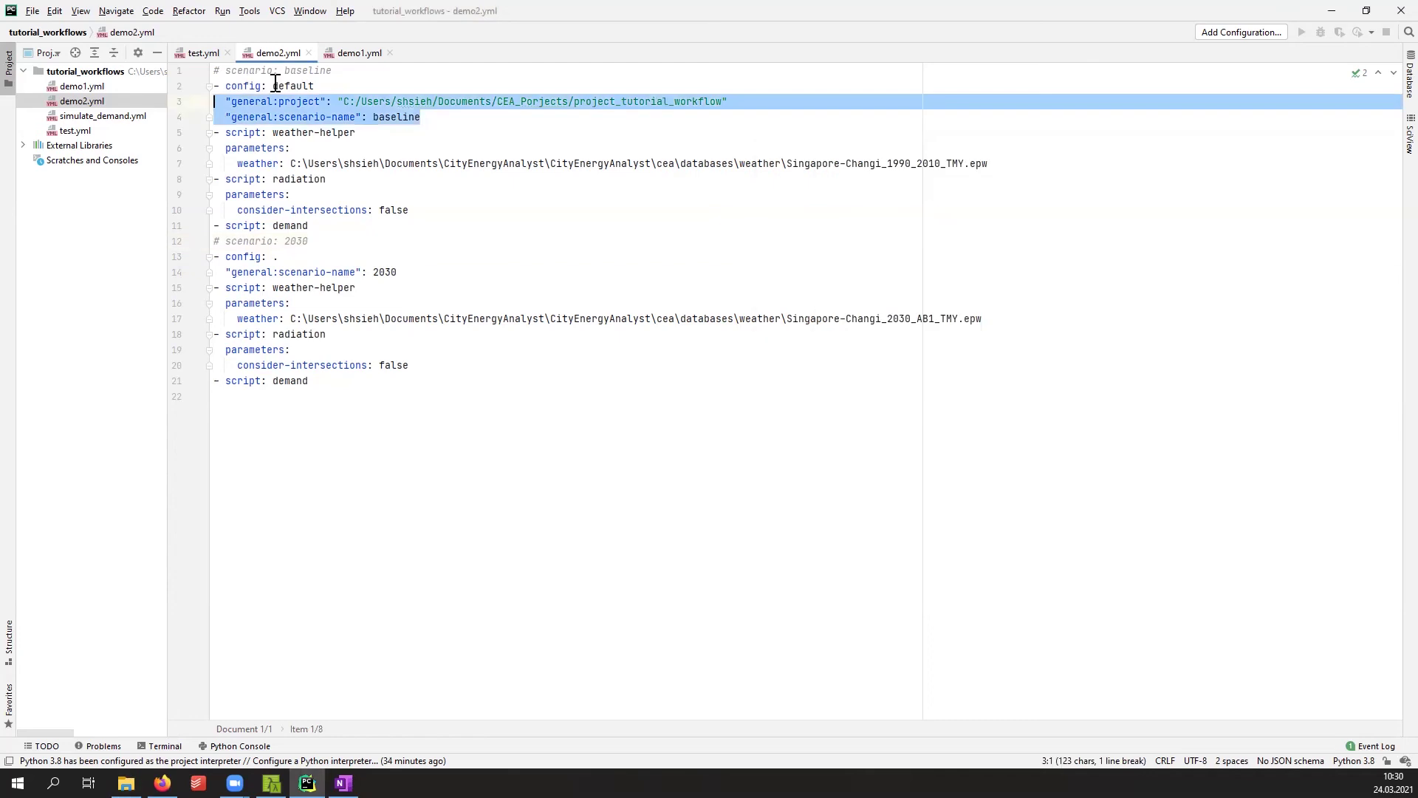
pyautogui.click(274, 85)
pyautogui.moveTo(332, 70); pyautogui.dragTo(207, 71)
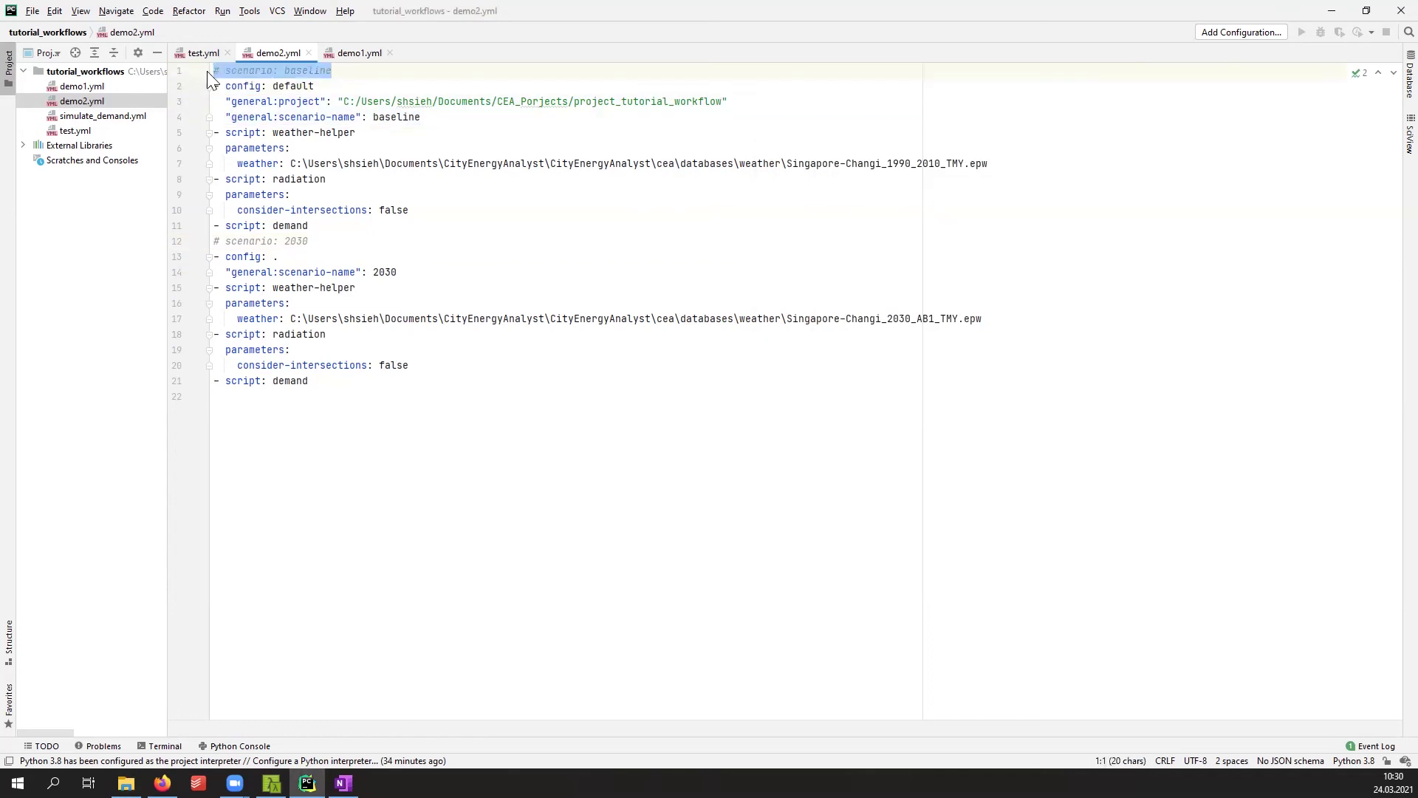
pyautogui.click(386, 101)
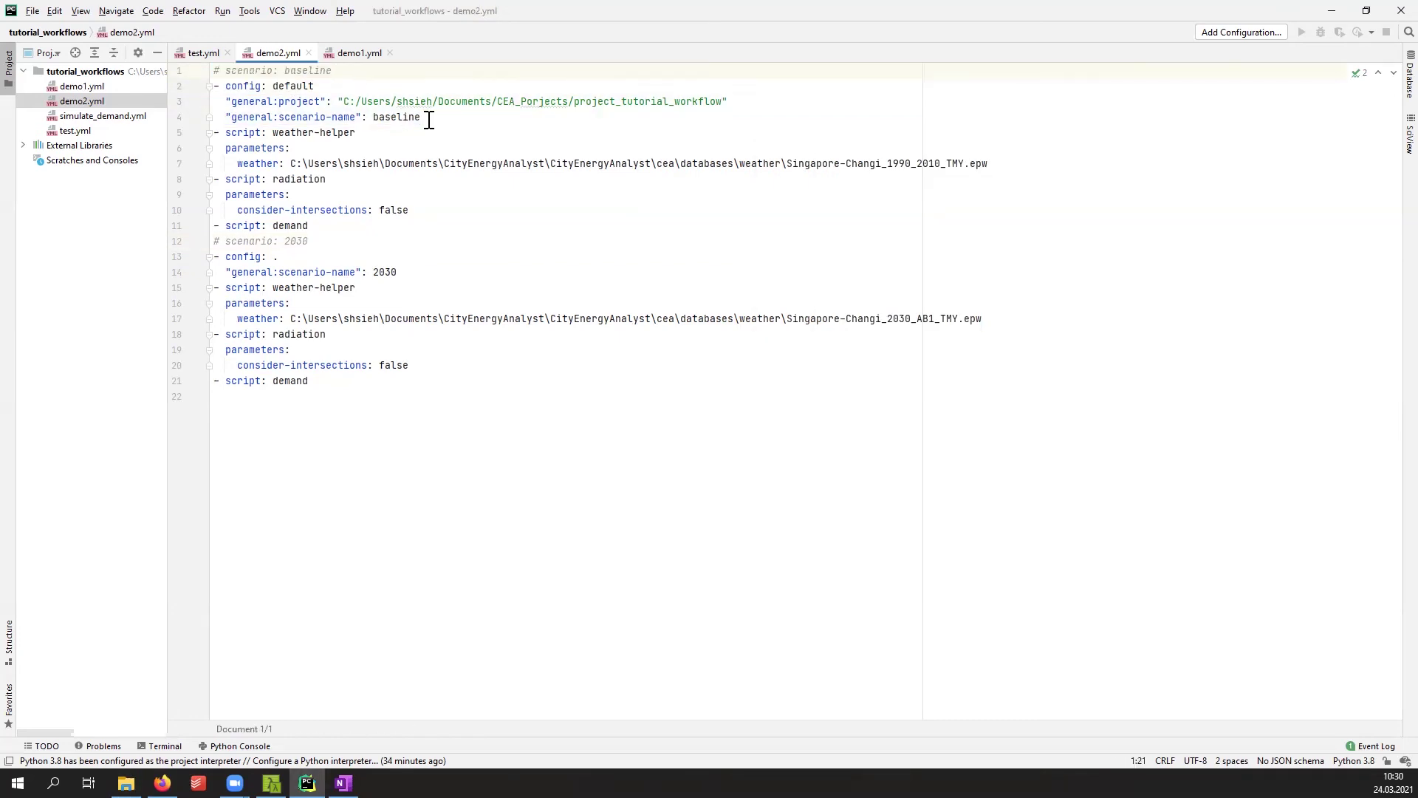
pyautogui.moveTo(422, 117); pyautogui.dragTo(176, 82)
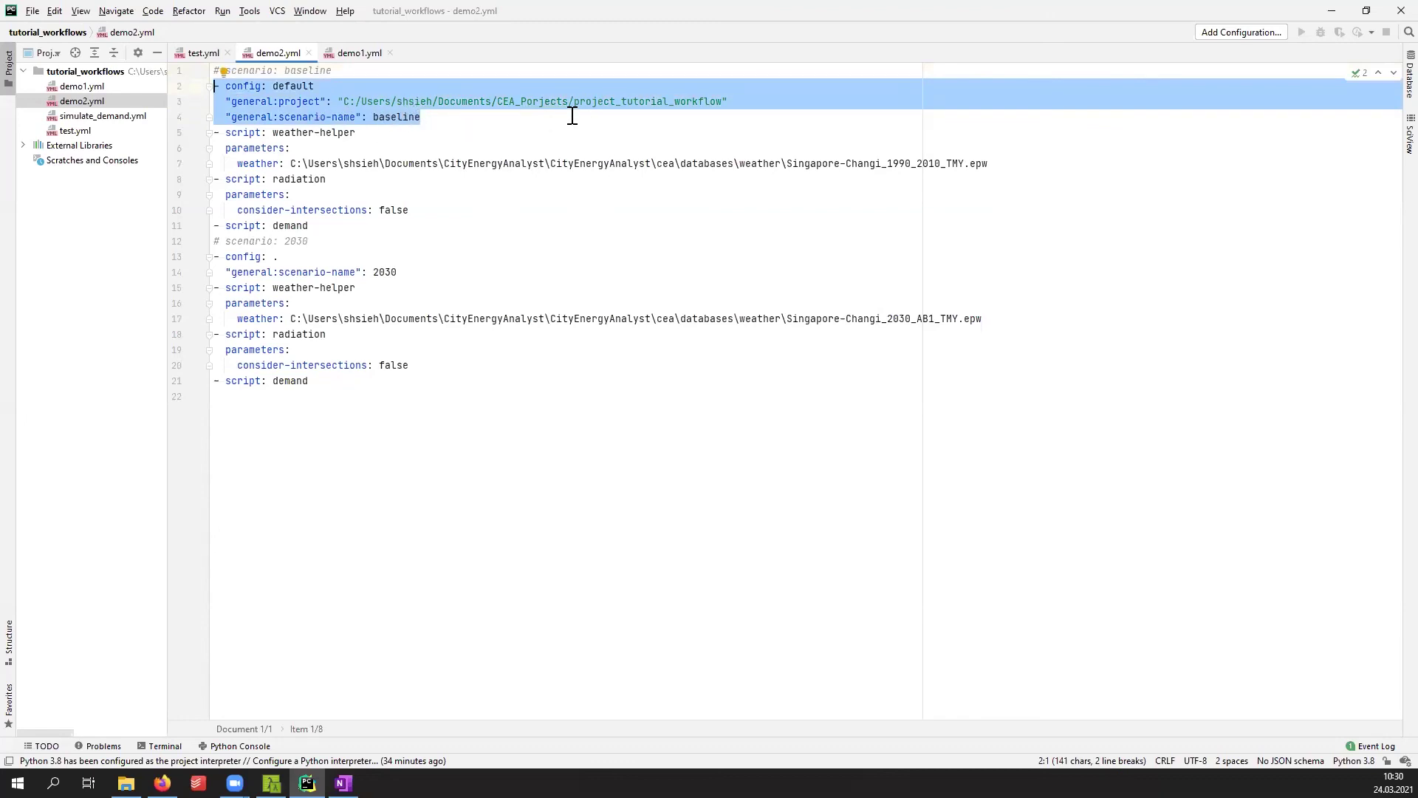
pyautogui.click(331, 146)
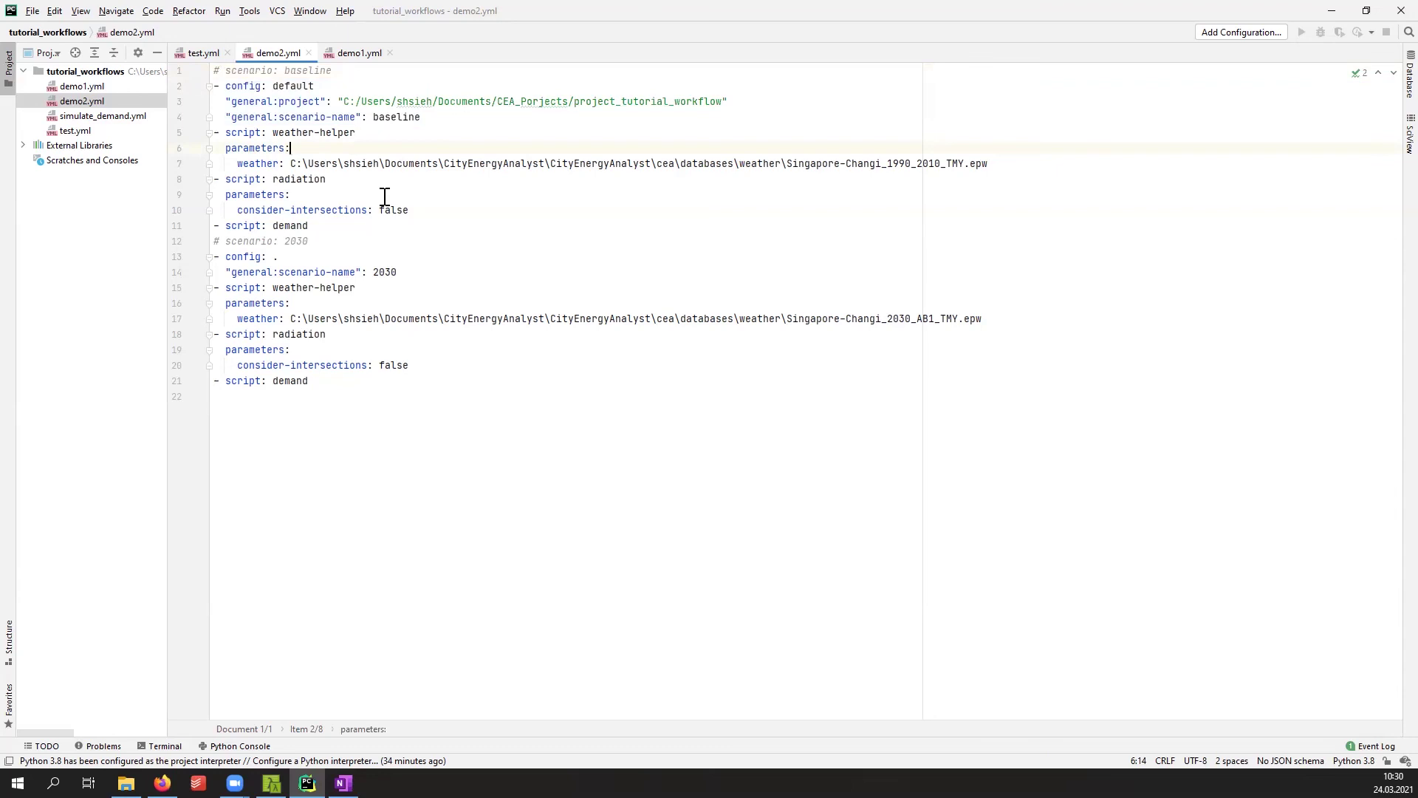
pyautogui.moveTo(991, 164); pyautogui.dragTo(209, 137)
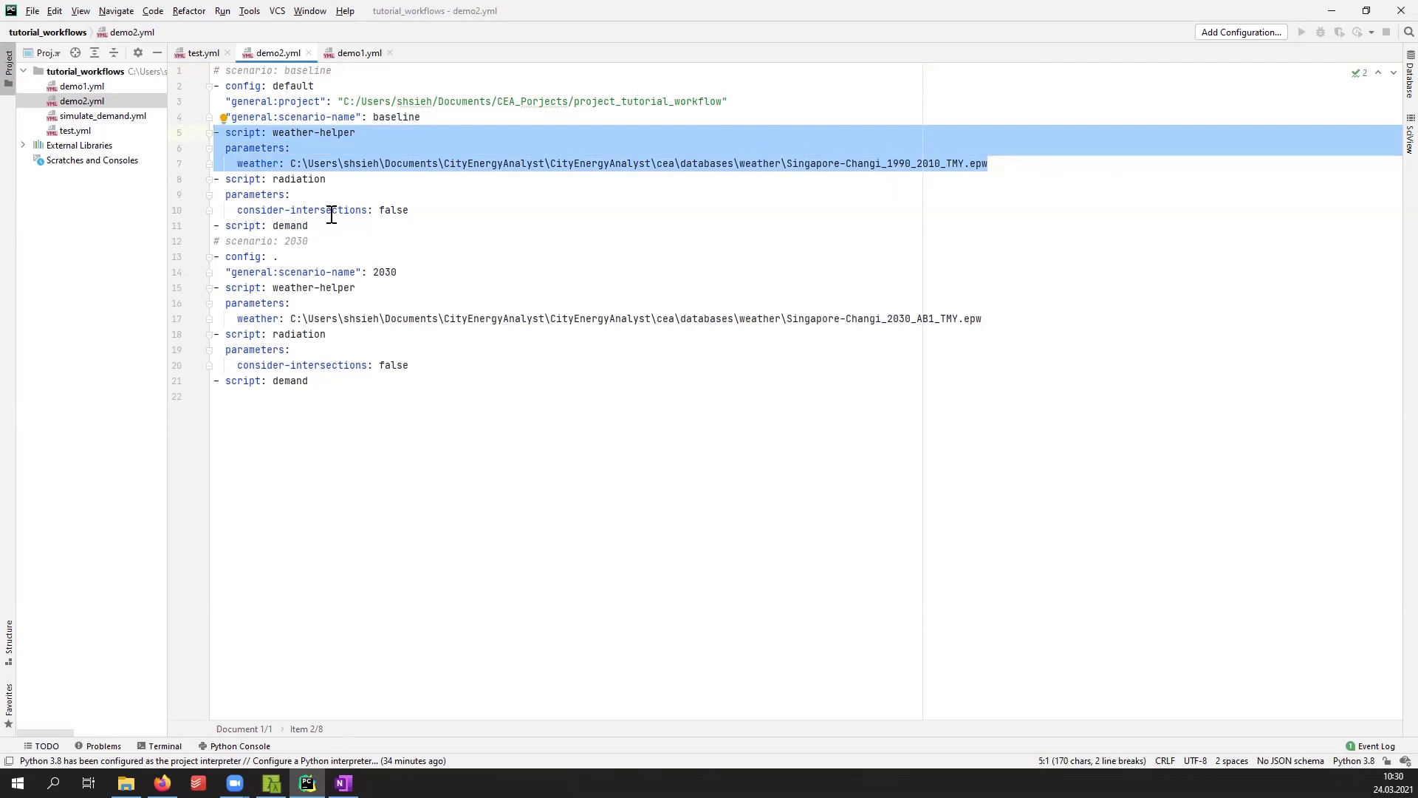
pyautogui.moveTo(410, 211); pyautogui.dragTo(214, 179)
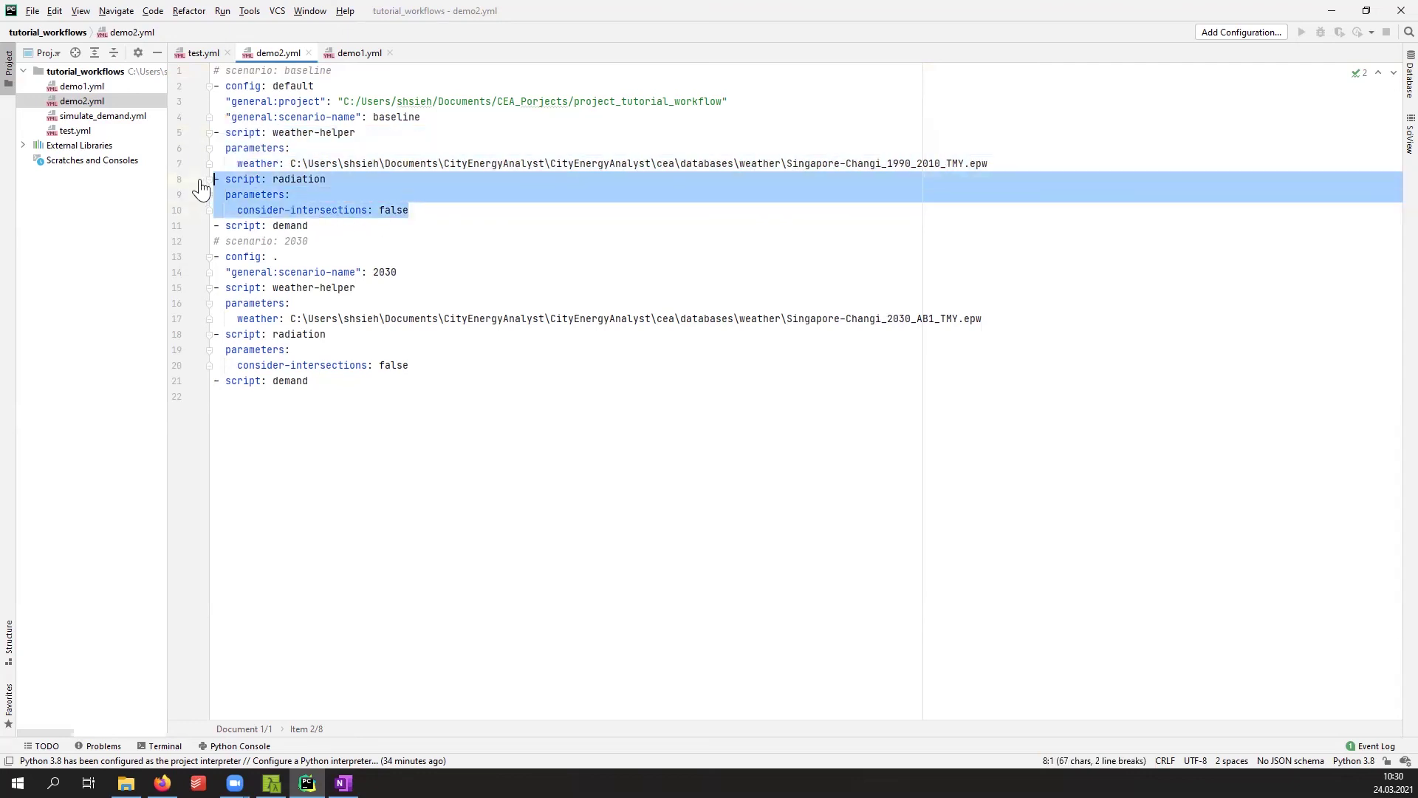
pyautogui.moveTo(310, 225); pyautogui.dragTo(215, 225)
# Step: Highlight the 2030 scenario name and its Singapore-Changi_2030_AB1_TMY.epw weather file
pyautogui.click(340, 256)
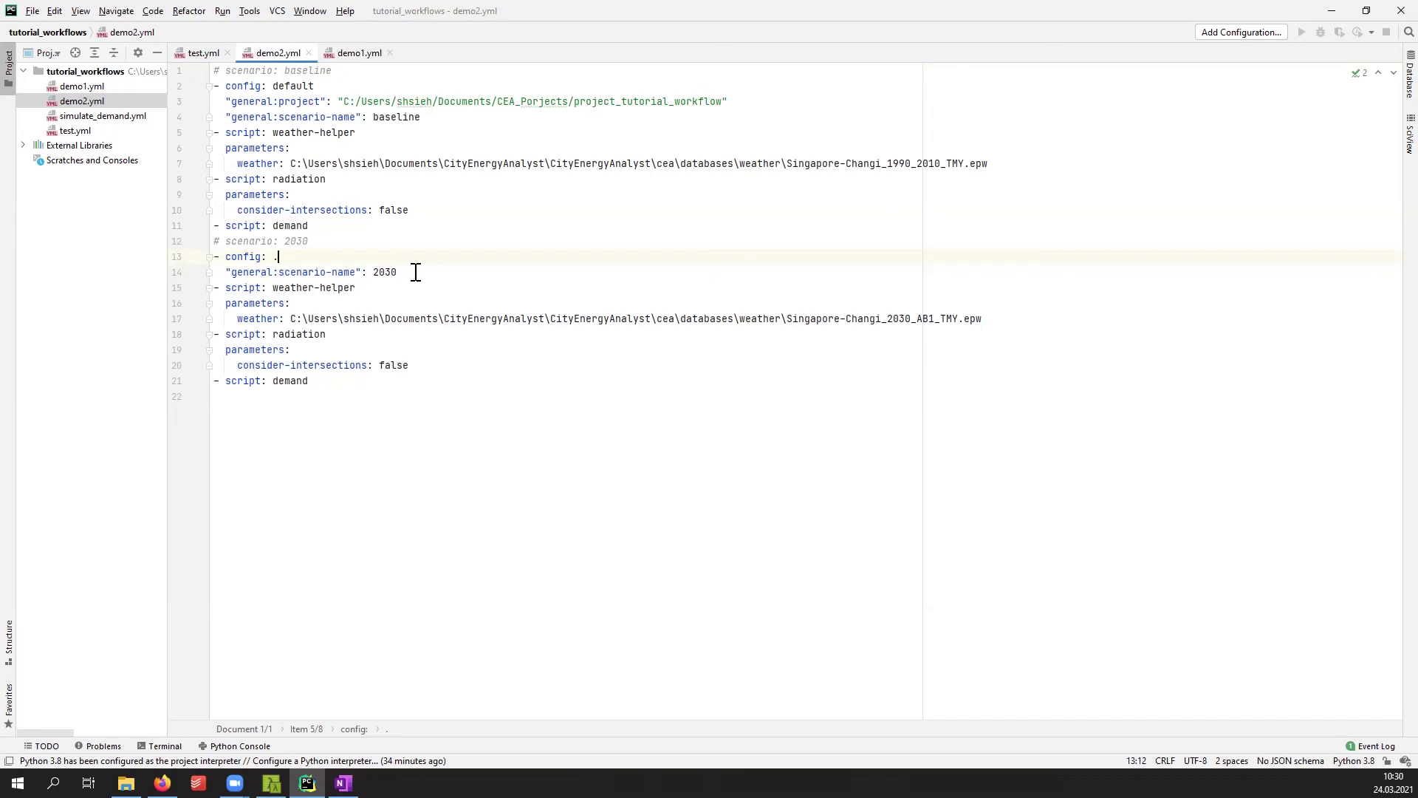
pyautogui.moveTo(397, 273); pyautogui.dragTo(374, 273)
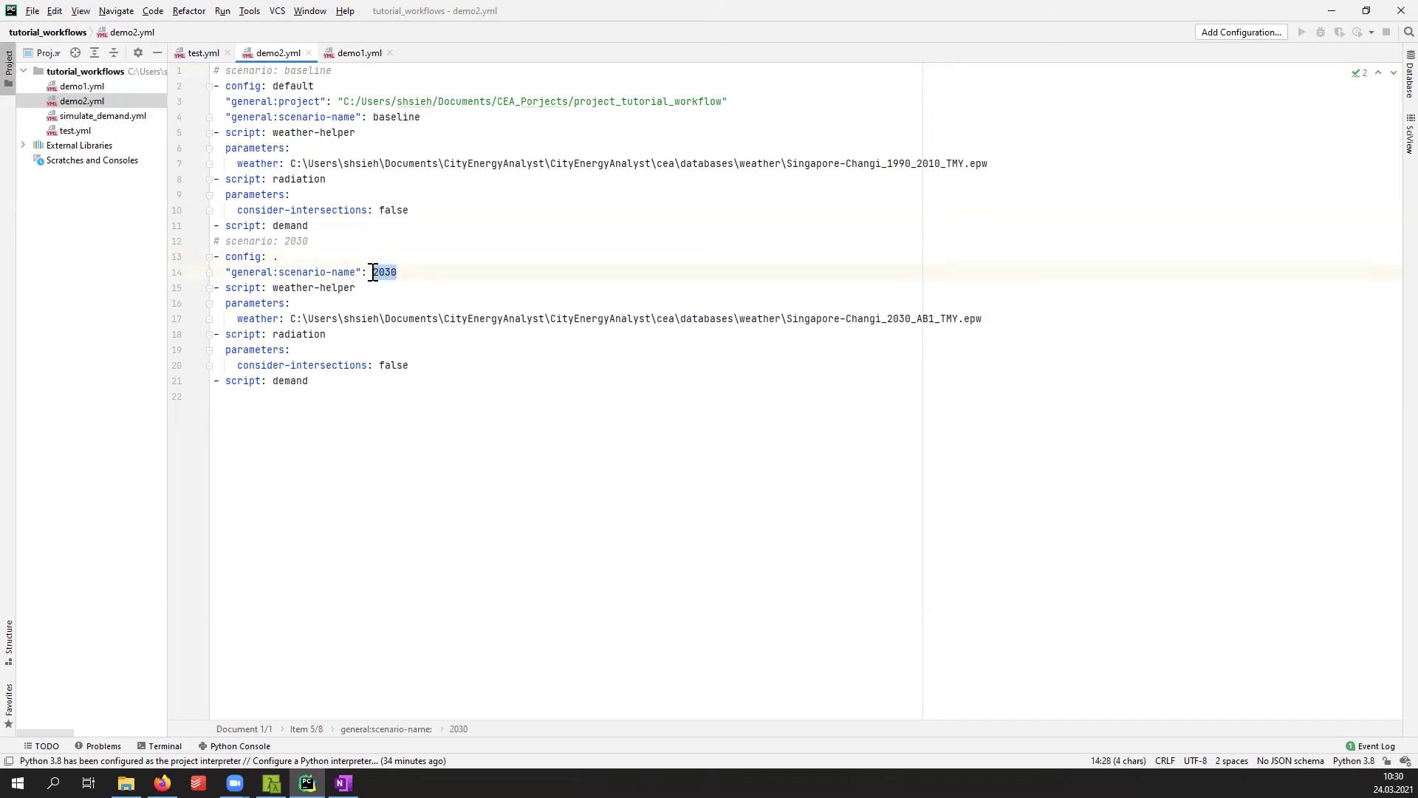
pyautogui.click(364, 305)
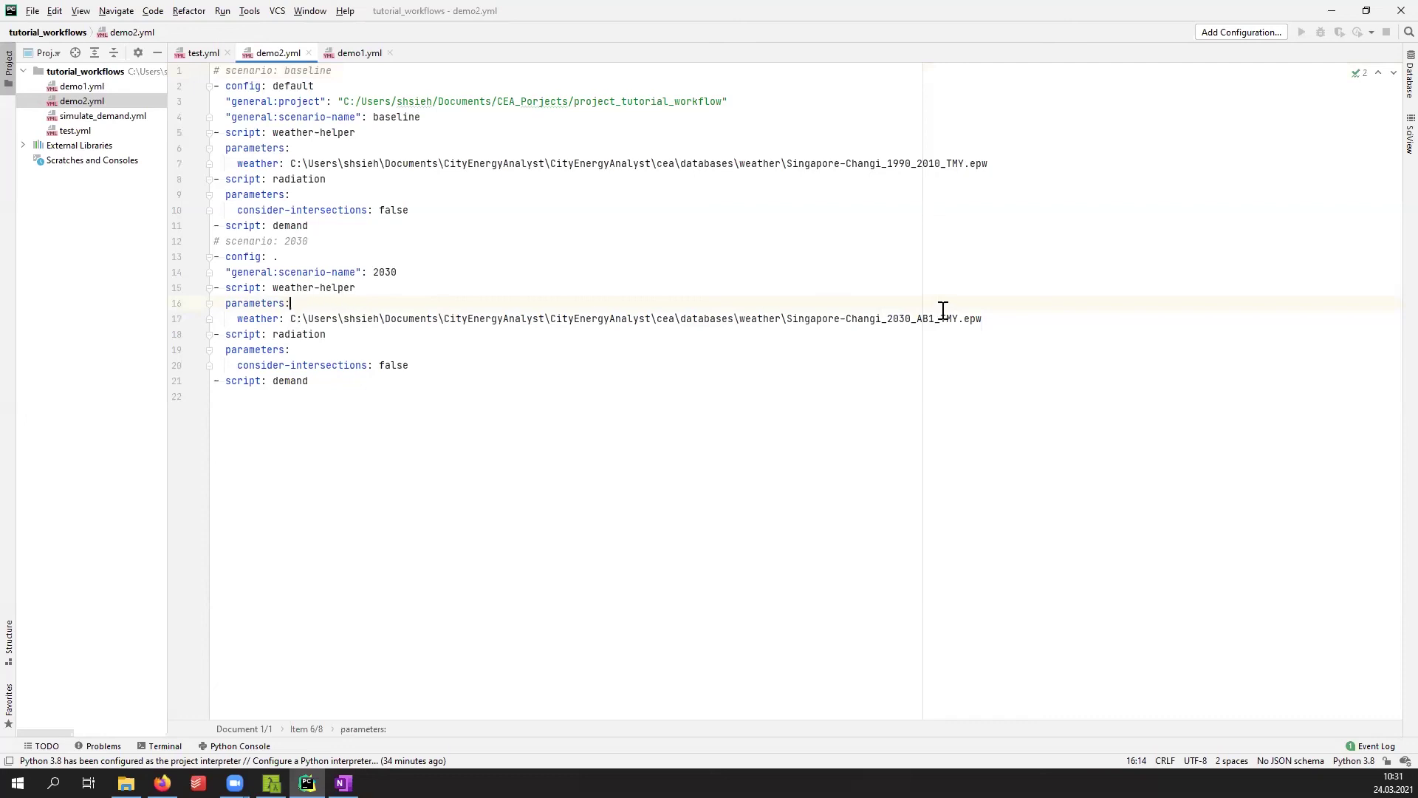
pyautogui.hotkey('ctrl', 'w')
pyautogui.moveTo(982, 318); pyautogui.dragTo(788, 318)
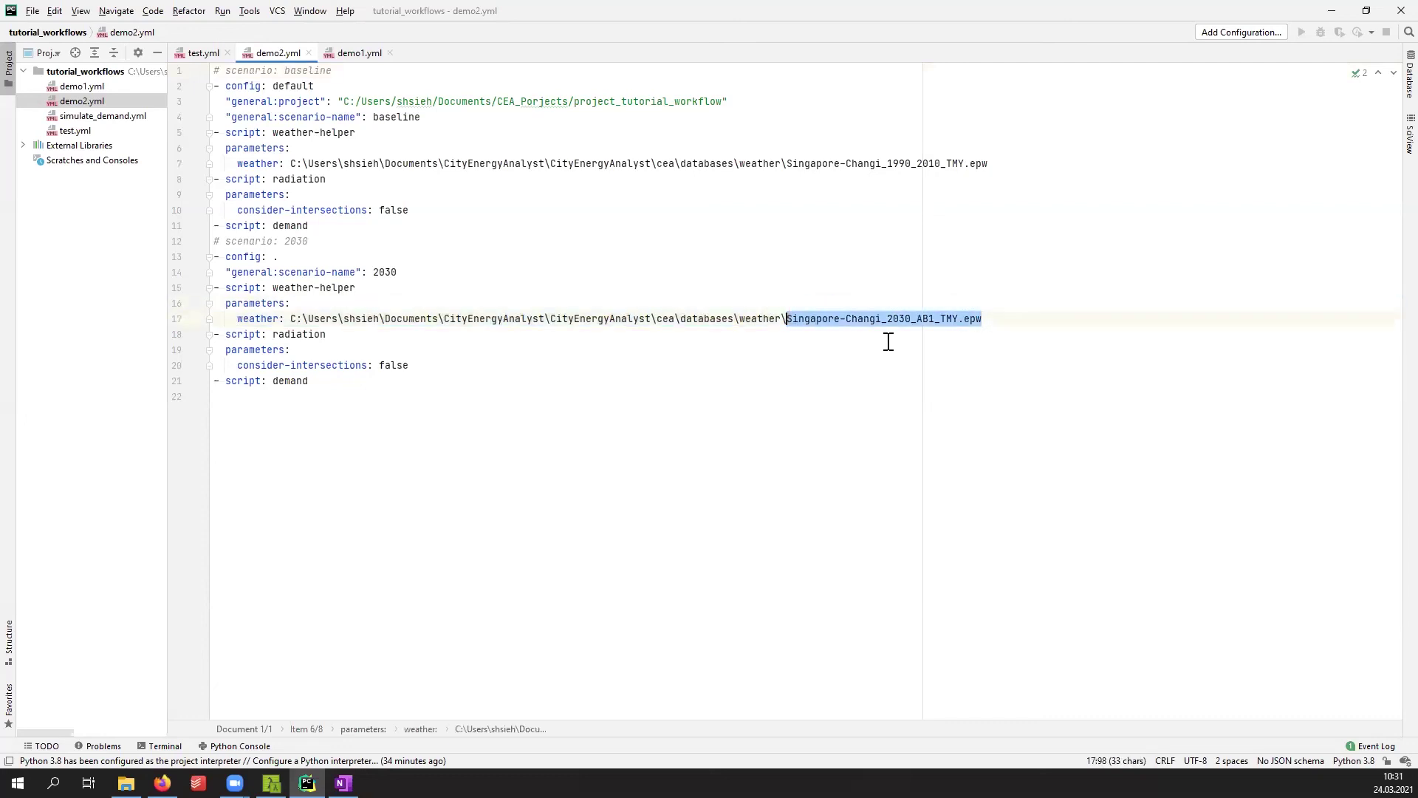
# Step: Return to Cmder showing the test workflow's missing weather.epw error
pyautogui.hotkey('alt', 'Tab')
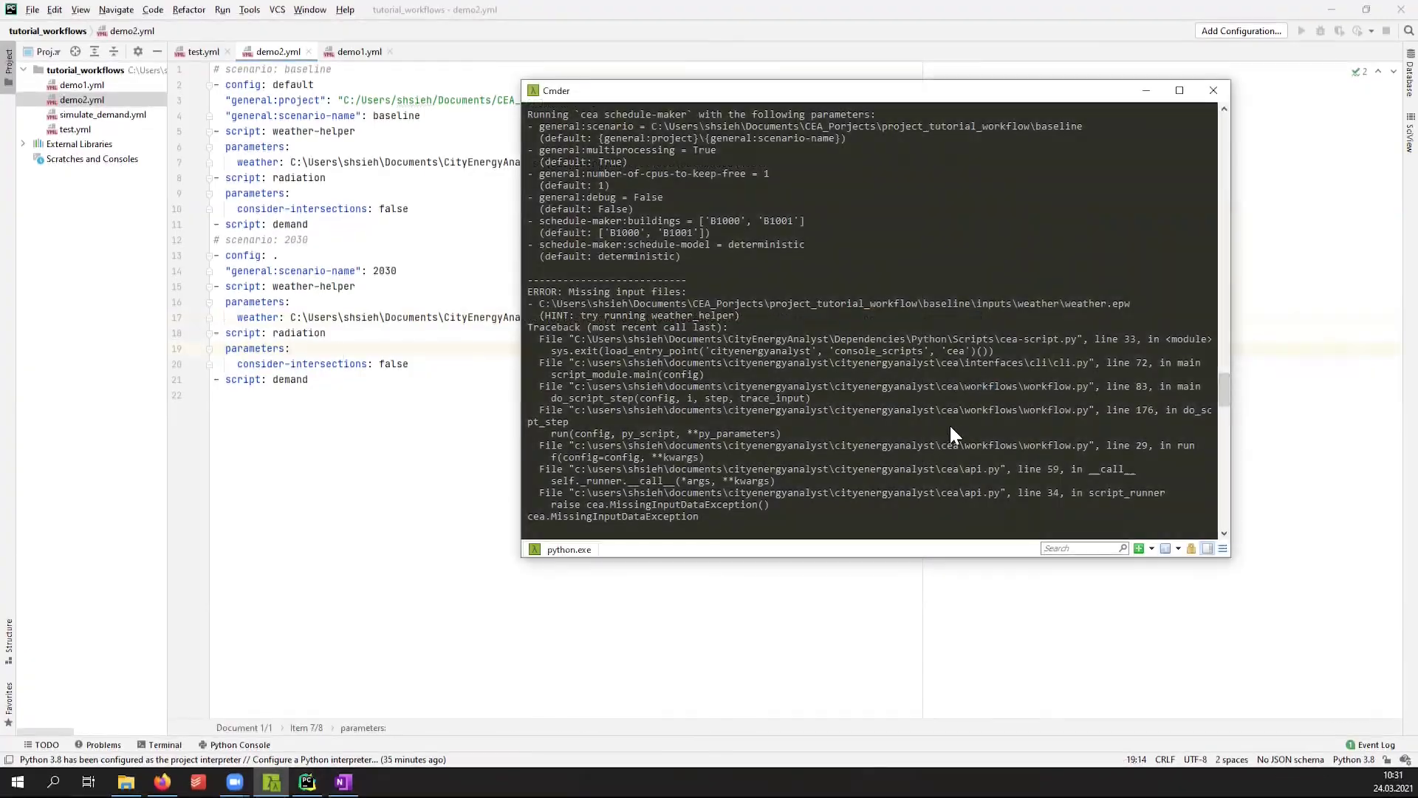